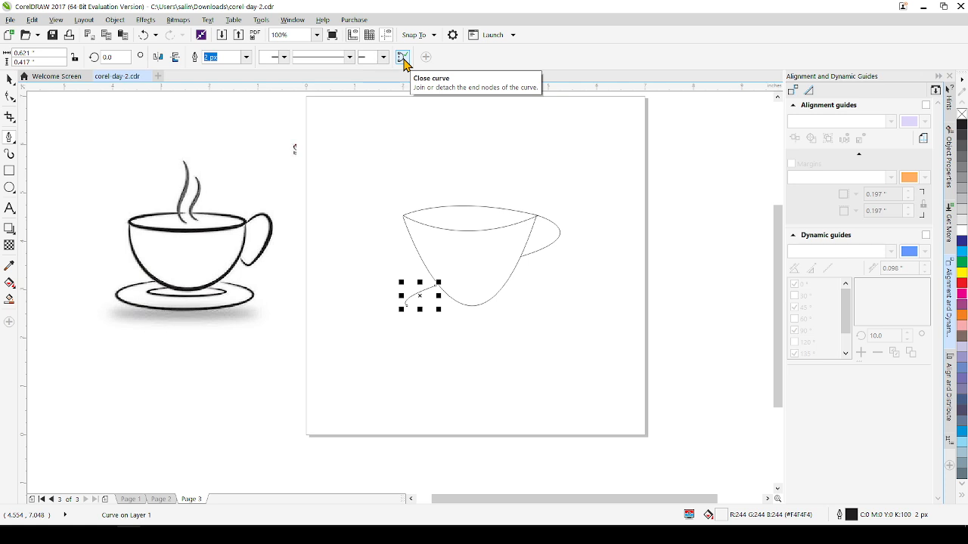
Step: Try closing the small open curve beside the cup's base with Close Curve, and undo the change
click(402, 60)
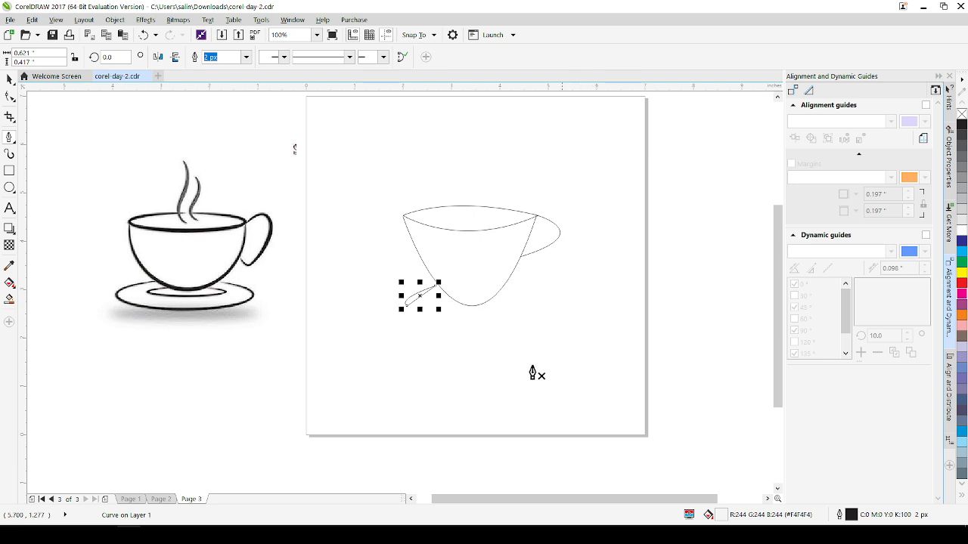
click(426, 297)
key(ctrl+z)
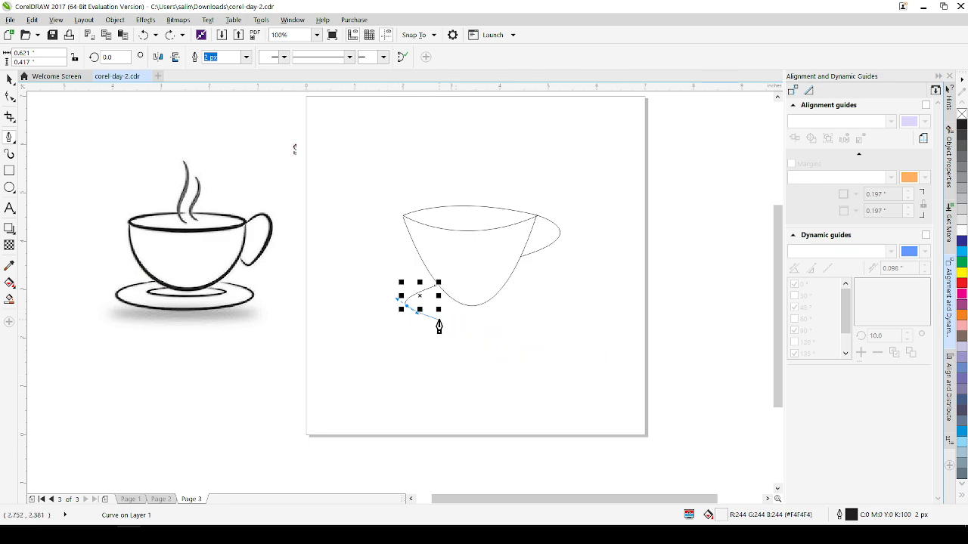
Step: Extend the open curve beneath the cup with wavy Pen segments and delete the whole curve
drag(439, 320, 525, 317)
double_click(527, 338)
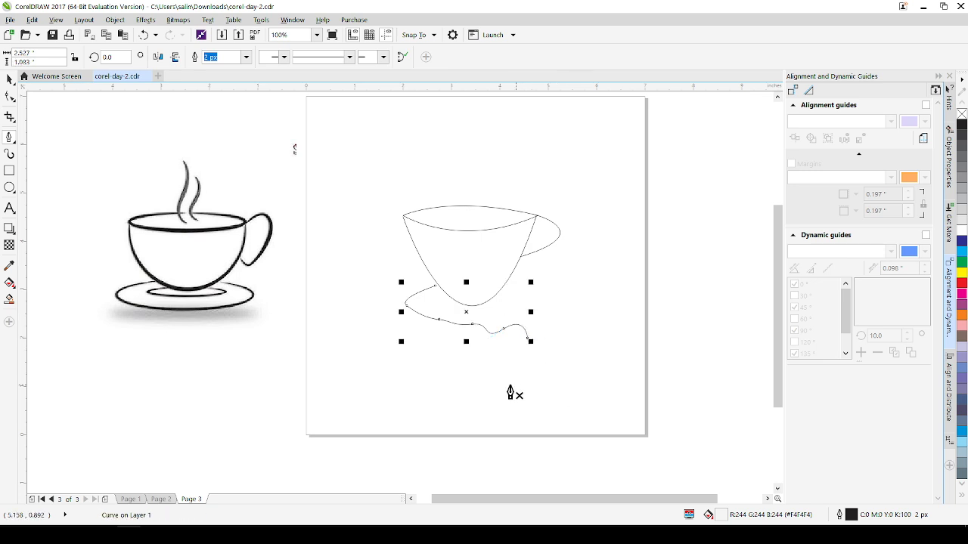
click(10, 81)
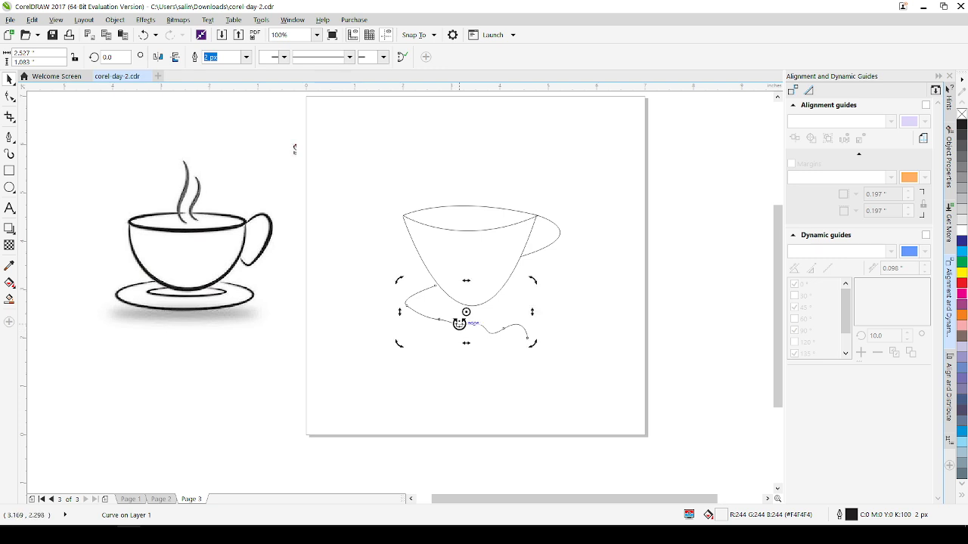
key(Delete)
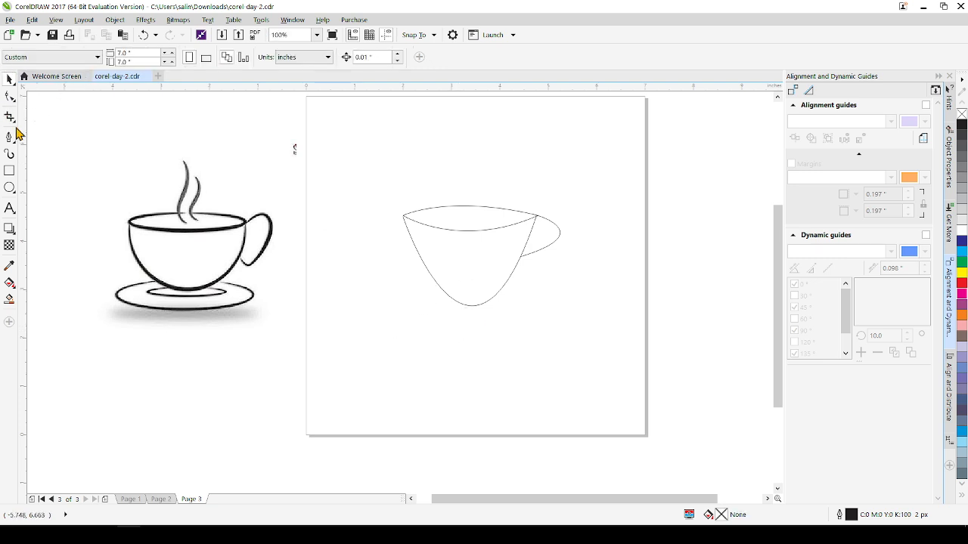
click(13, 138)
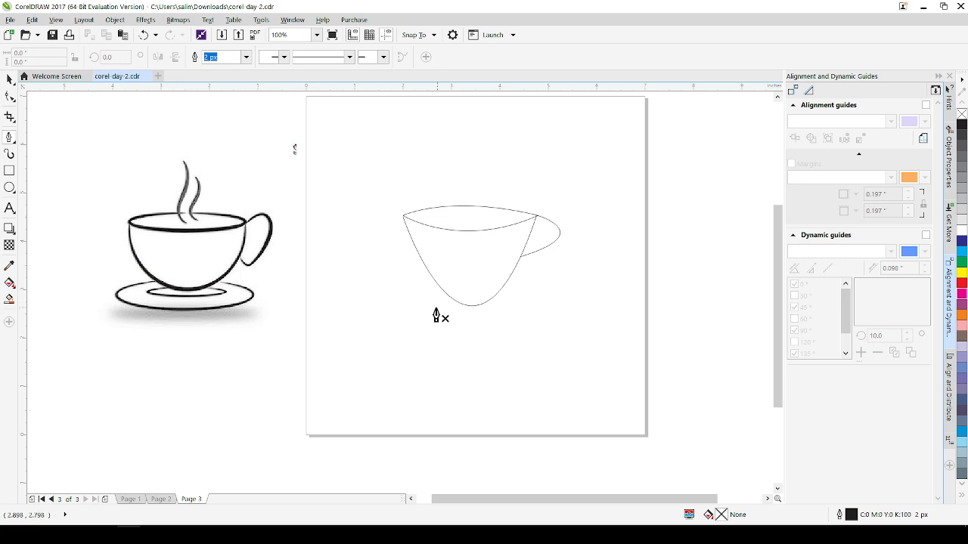
click(419, 312)
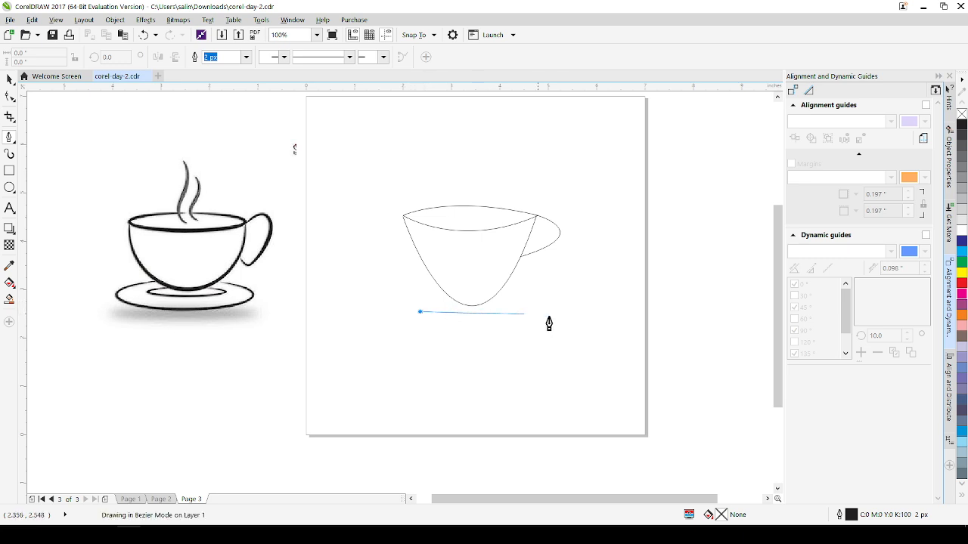
click(545, 312)
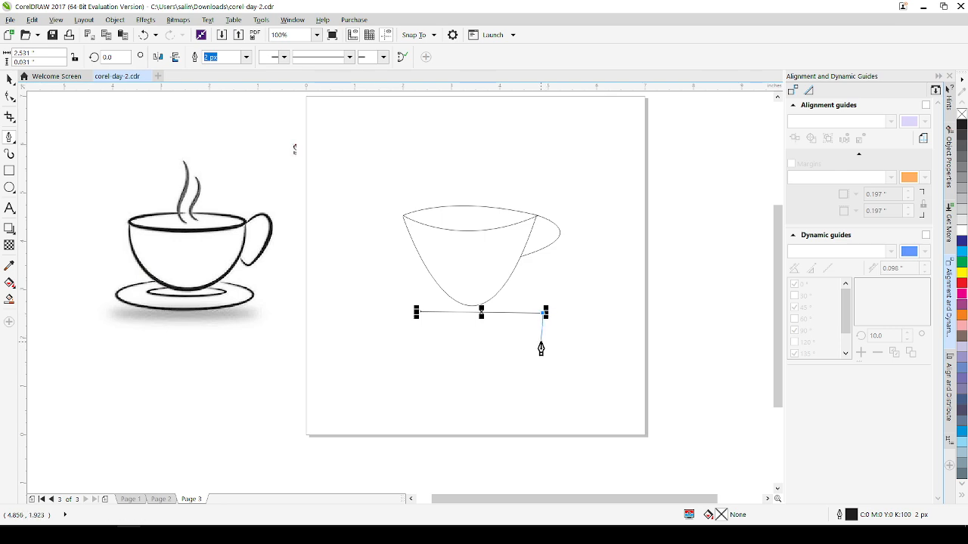
key(ctrl+z)
Step: Draw a shallow saucer arc about 2.37 in wide beneath the cup with the Pen tool and nudge it down
click(413, 313)
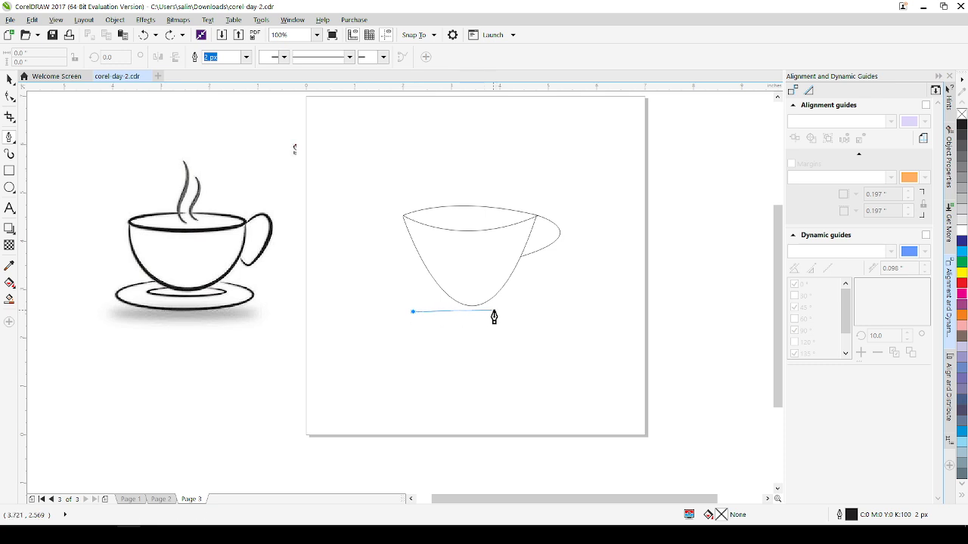
drag(528, 311, 569, 298)
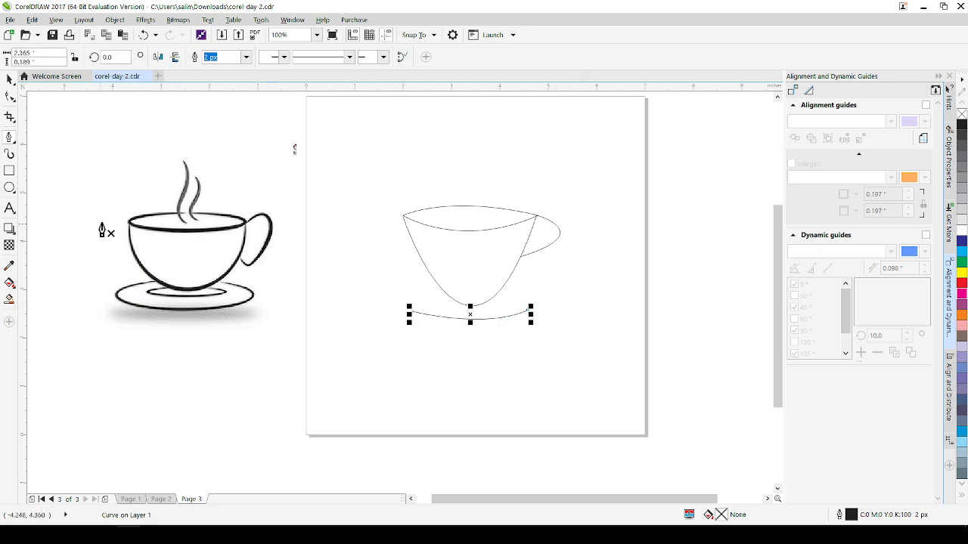
key(Down)
key(Down)
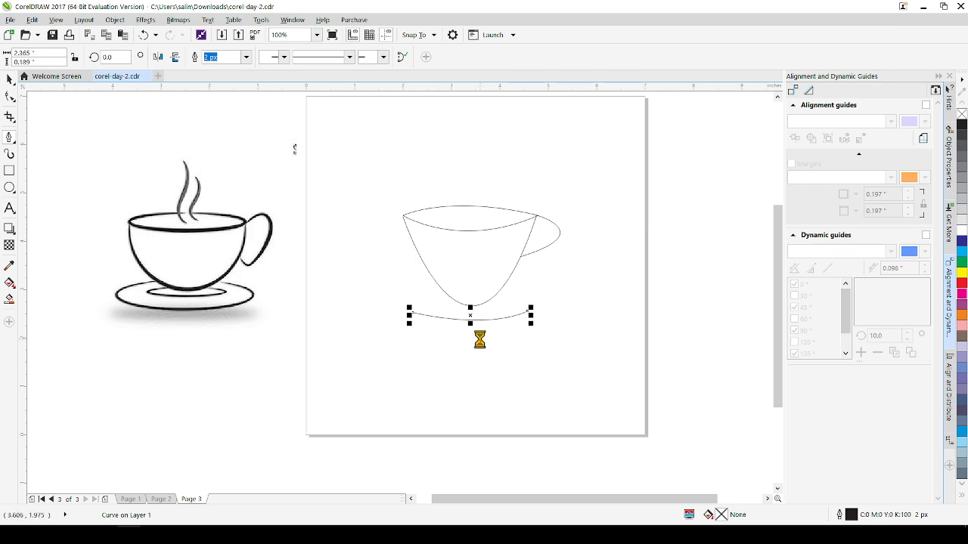
key(Down)
key(Down)
key(Down)
key(Down)
key(Down)
key(Down)
key(Down)
key(Down)
key(Down)
key(Down)
key(Down)
key(Down)
key(Down)
key(Down)
key(Down)
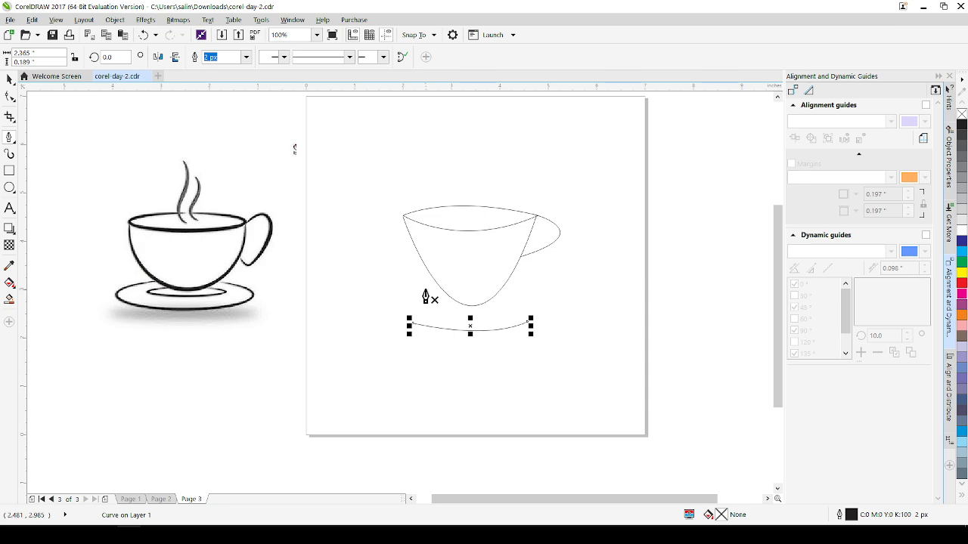
Step: Delete the shallow pen arc beneath the cup
click(8, 77)
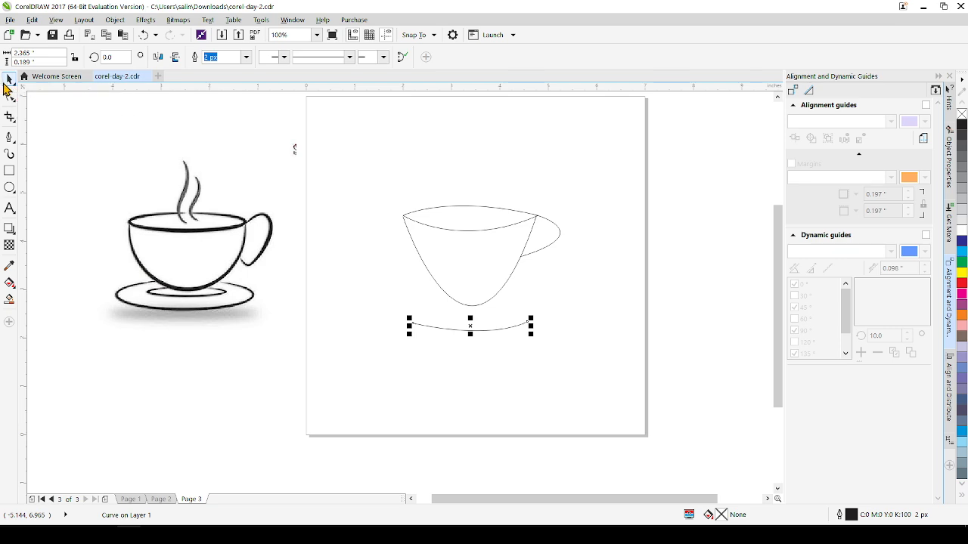
click(486, 358)
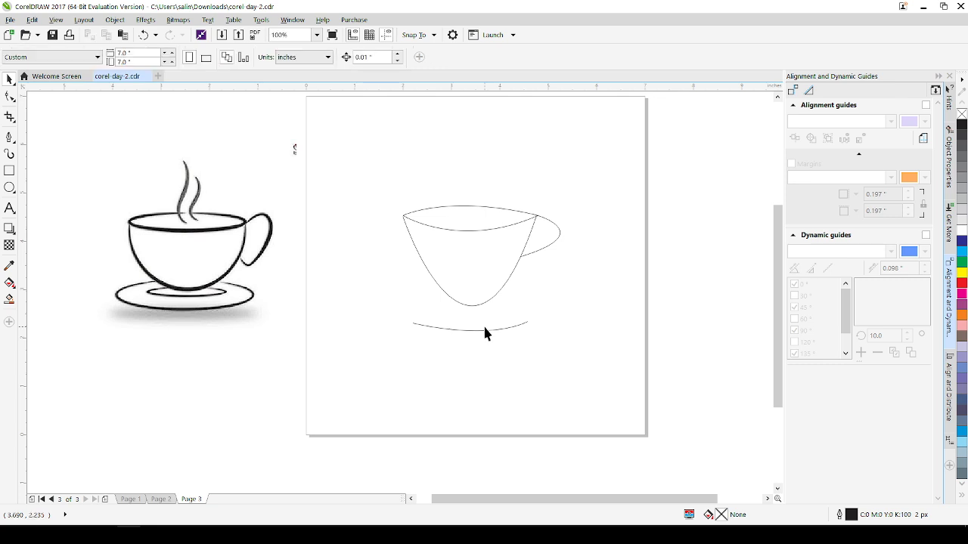
click(484, 330)
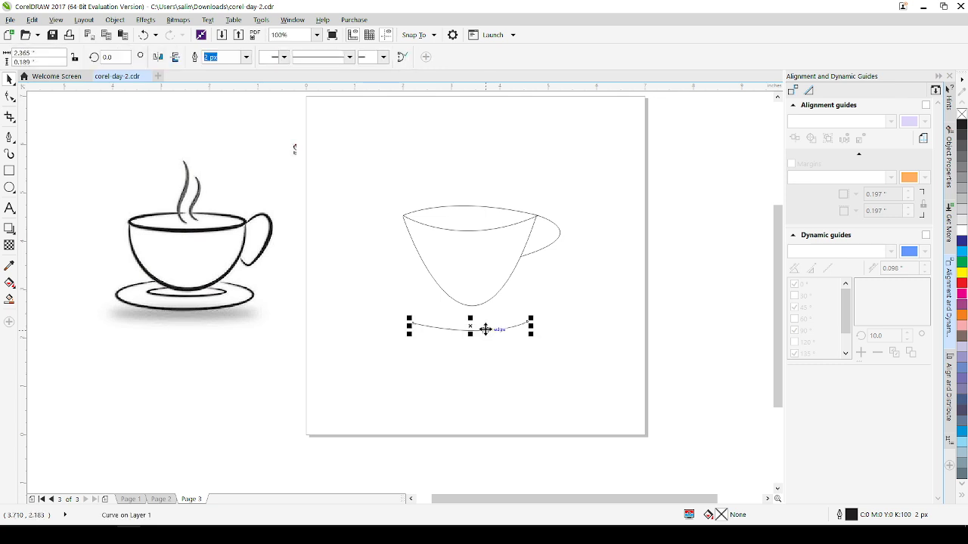
key(Delete)
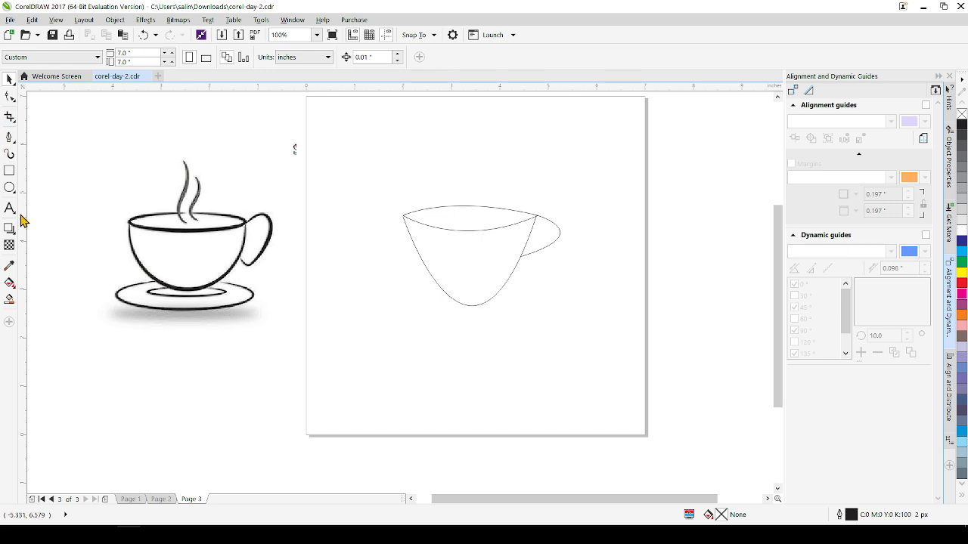
Step: Draw a practice arc about 2.48 in wide and 0.54 in tall below the cup with the 3-Point Curve tool
click(14, 142)
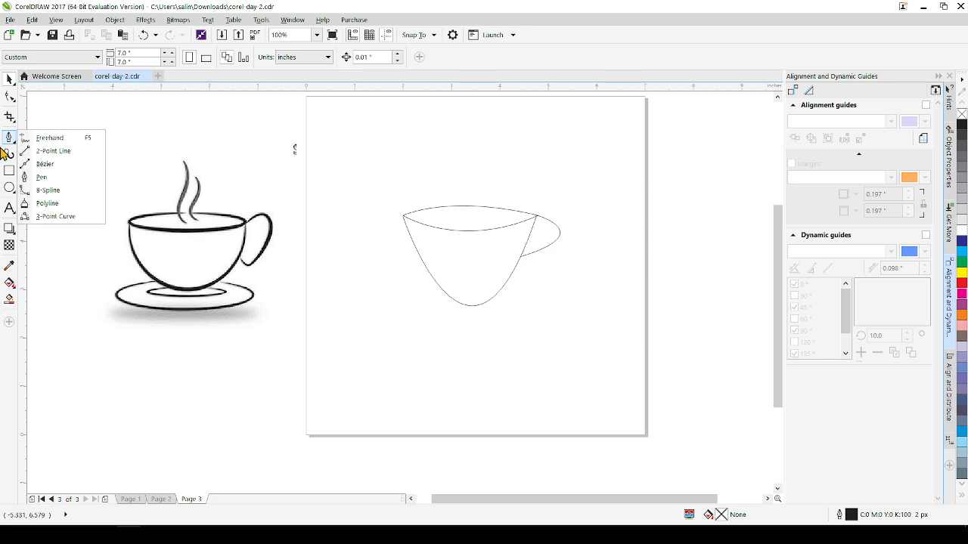
click(12, 151)
click(14, 142)
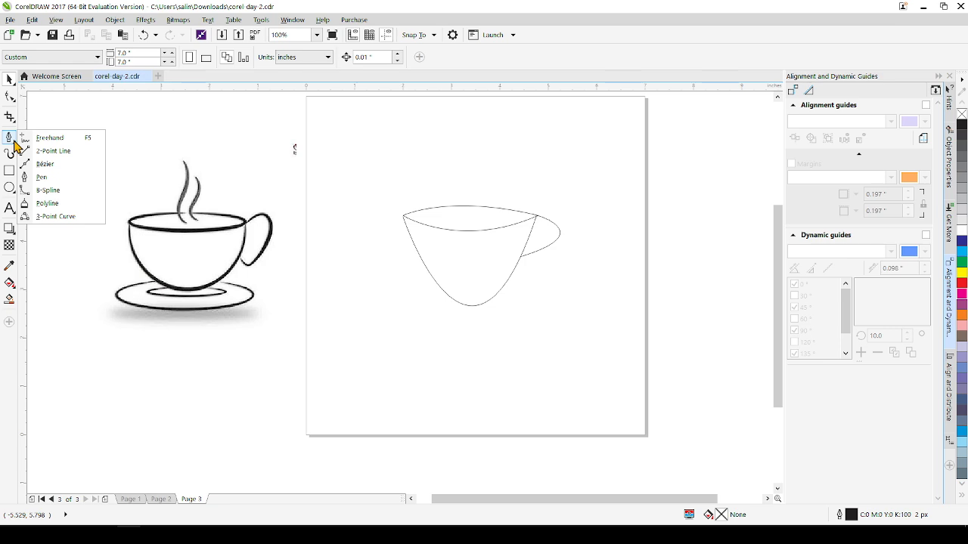
click(65, 217)
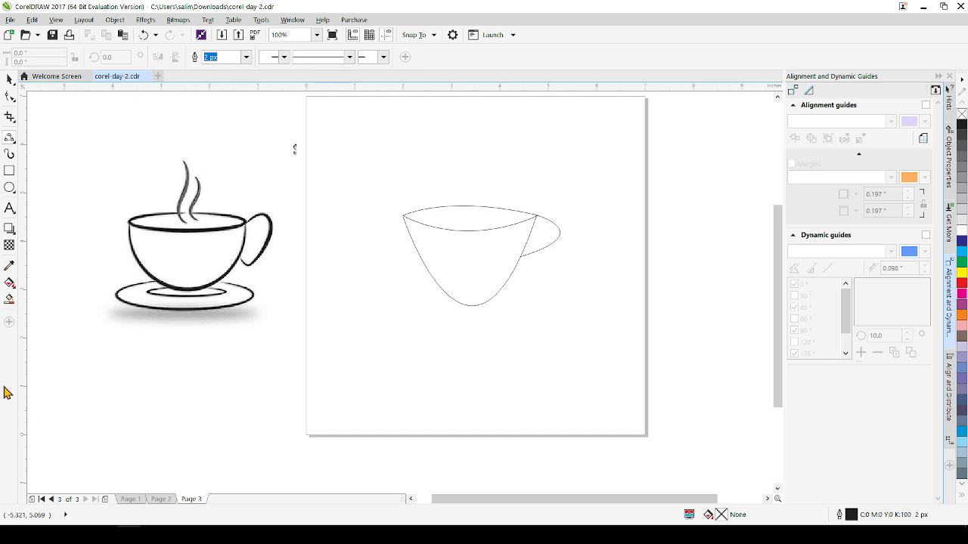
click(10, 324)
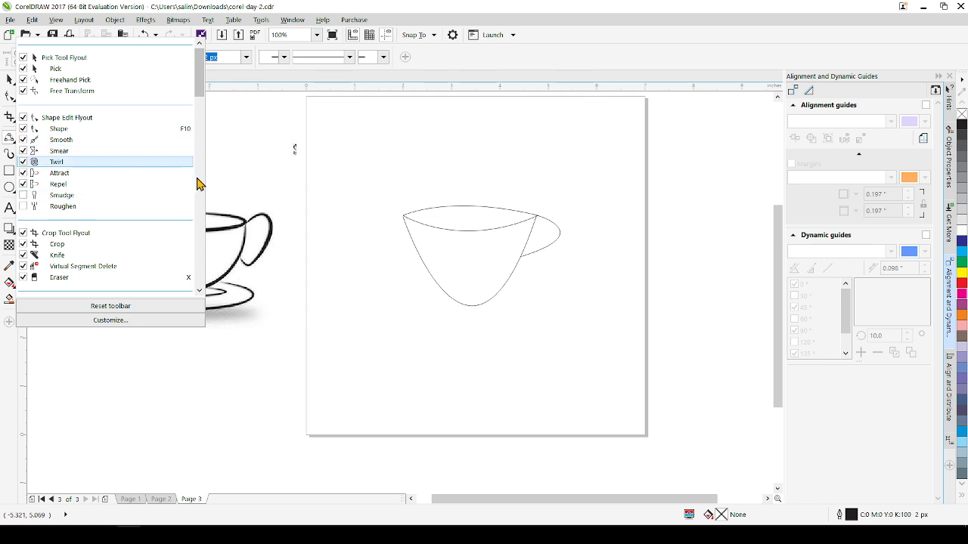
click(227, 155)
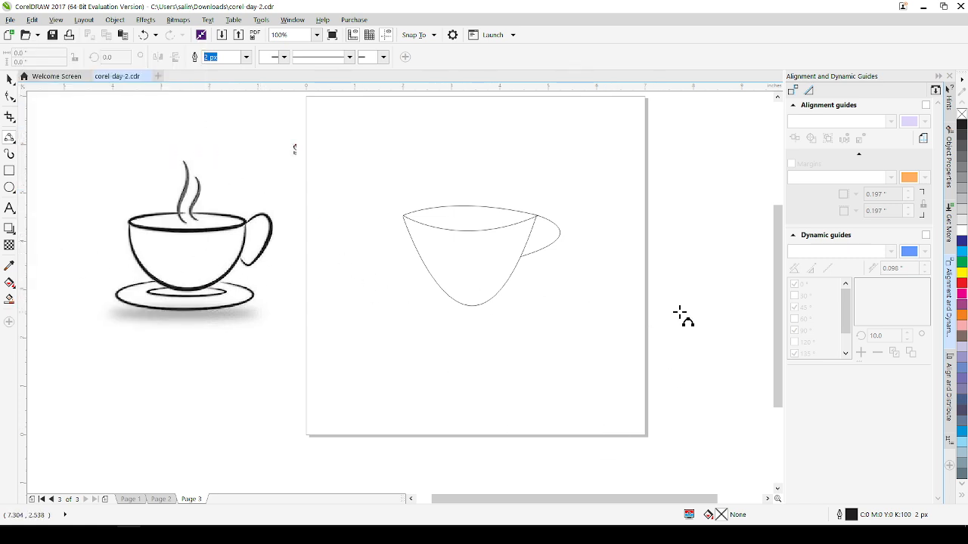
click(383, 346)
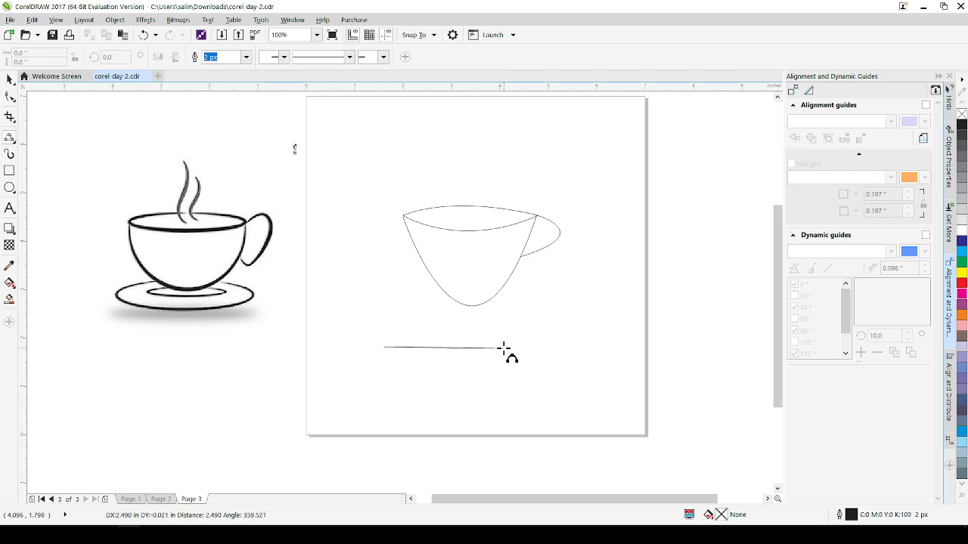
click(503, 345)
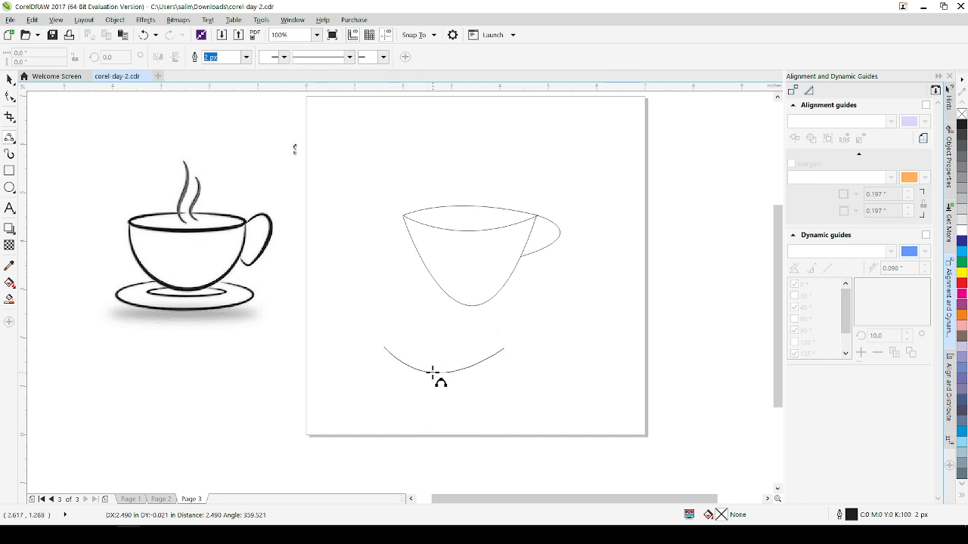
click(433, 372)
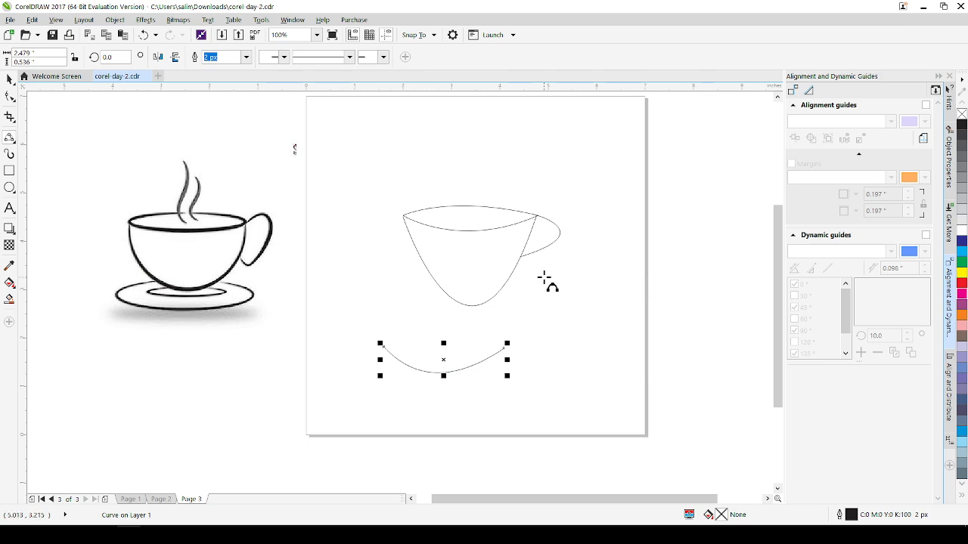
Step: Draw a steep 3-Point Curve about 1.5 in wide and 2.8 in tall beside the cup, and delete it
drag(544, 279, 570, 390)
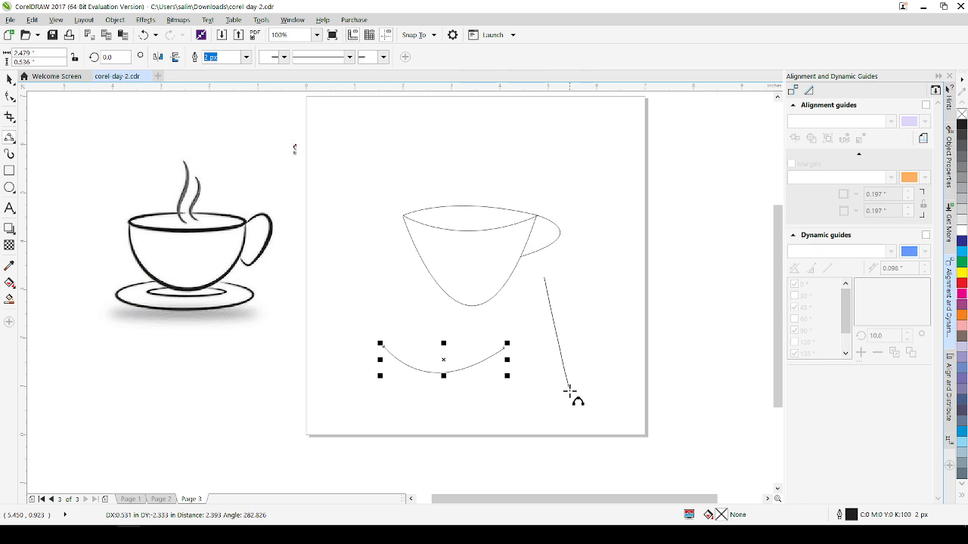
click(614, 260)
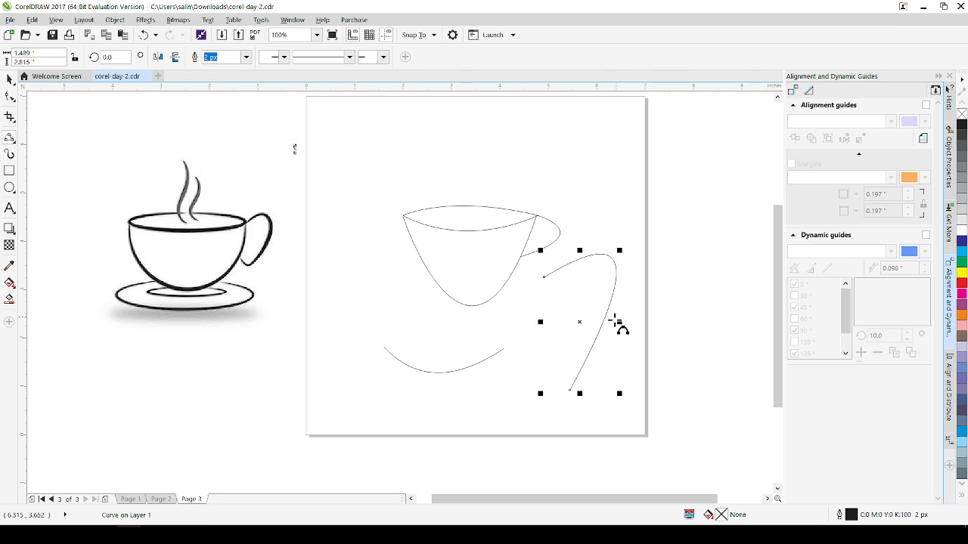
key(Delete)
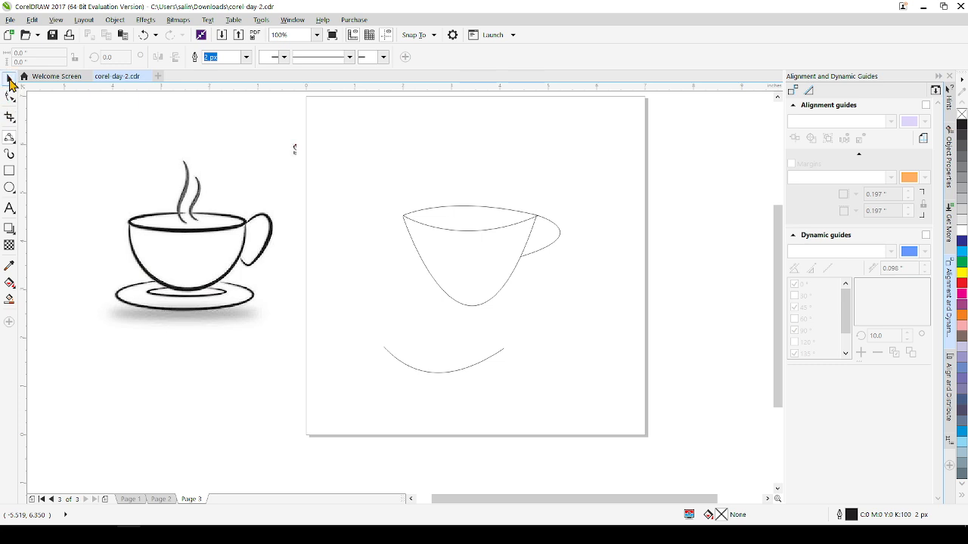
Step: Delete the practice 3-Point Curve arc below the cup
key(space)
click(445, 371)
key(Delete)
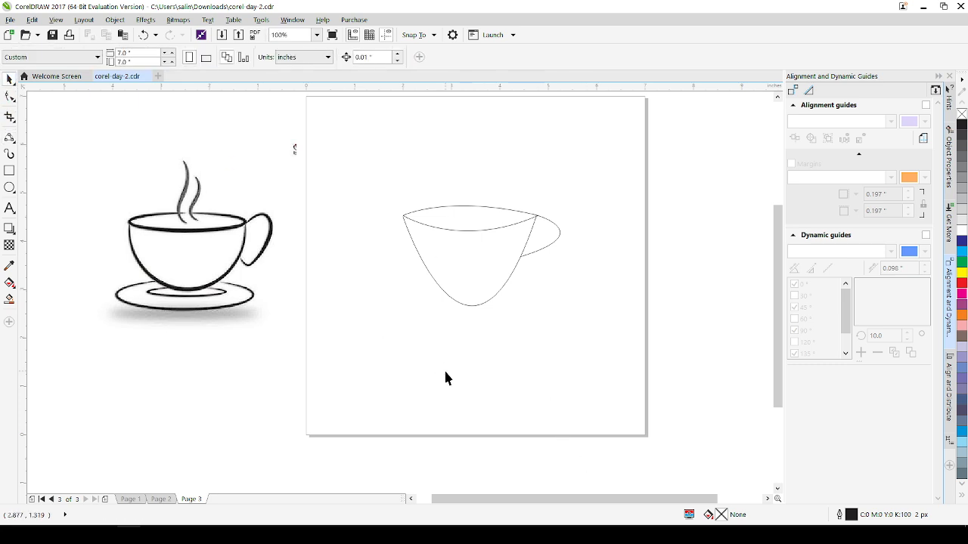
Step: Draw the saucer's front edge beneath the cup as a 3-Point Curve about 2.54 in wide and 0.32 in tall
click(11, 140)
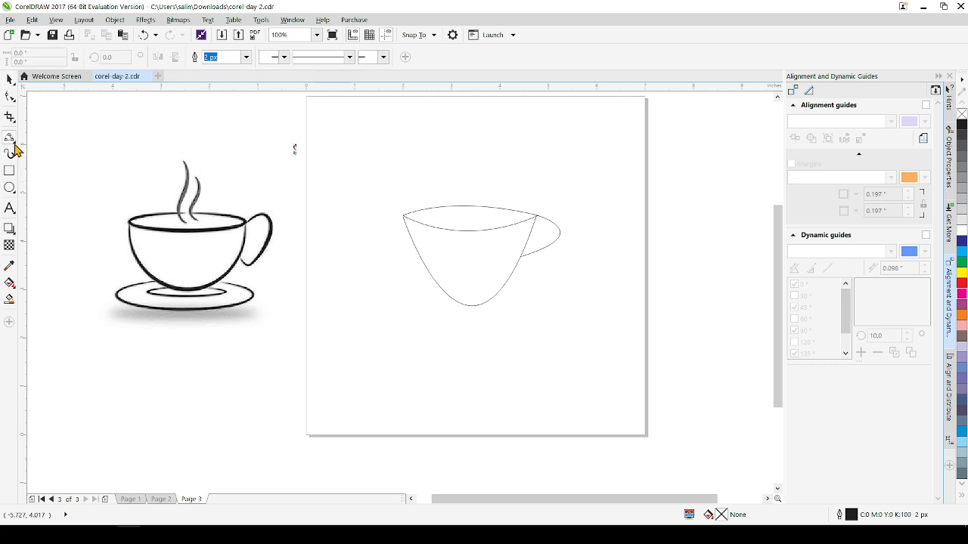
click(15, 149)
click(58, 217)
drag(416, 318, 538, 314)
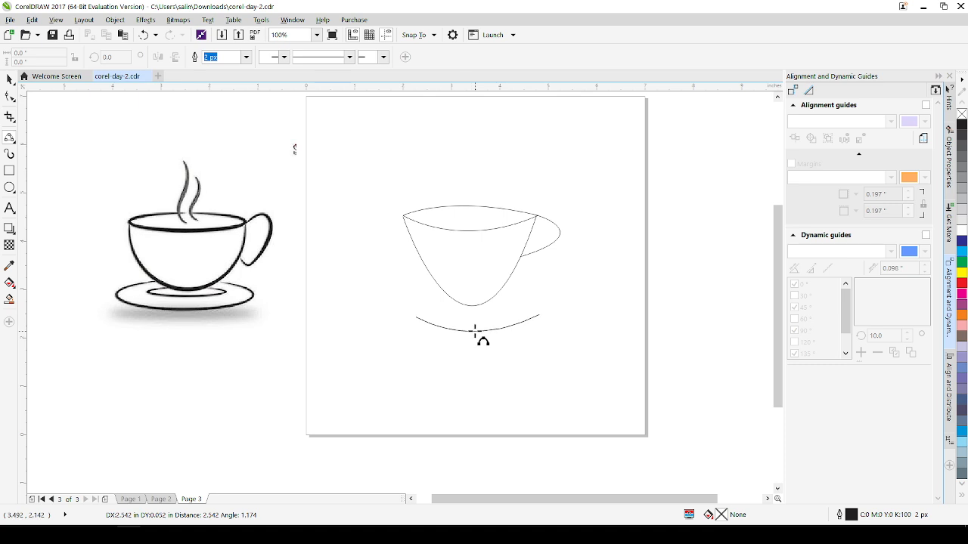
click(477, 330)
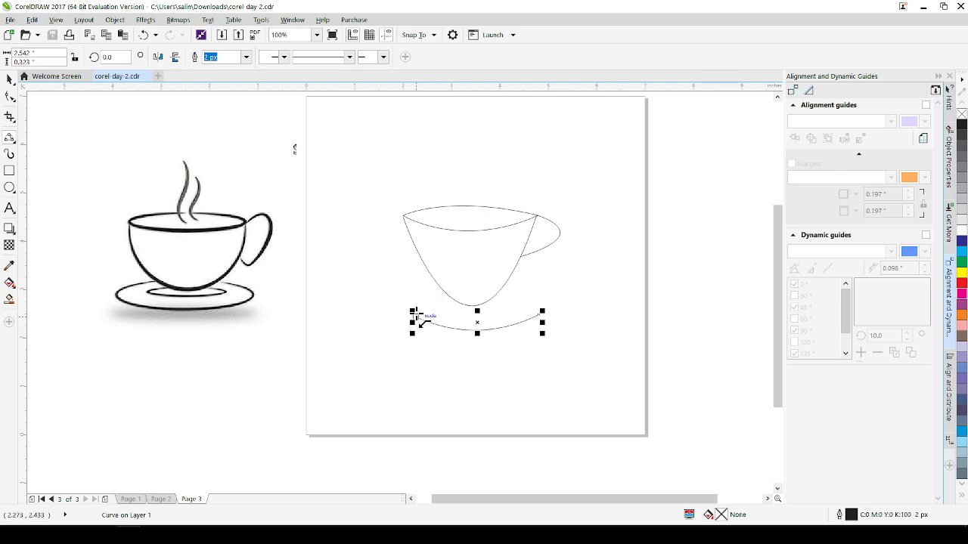
Step: Draw the saucer's left rim with a 3-Point Curve from the front edge's left end to the cup wall, and save the document
mouse_move(443, 309)
mouse_down()
mouse_move(457, 308)
mouse_move(430, 296)
mouse_move(441, 291)
mouse_up()
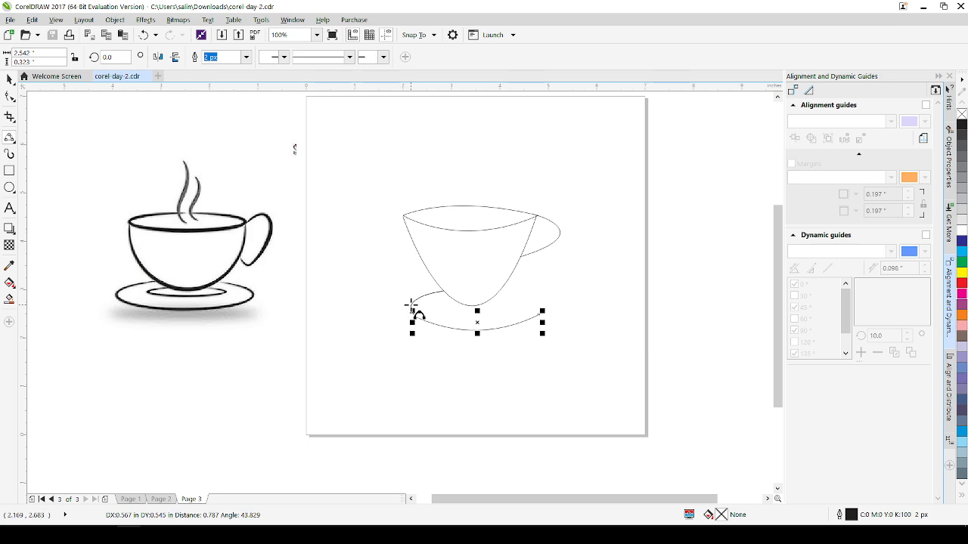
click(411, 306)
key(ctrl+s)
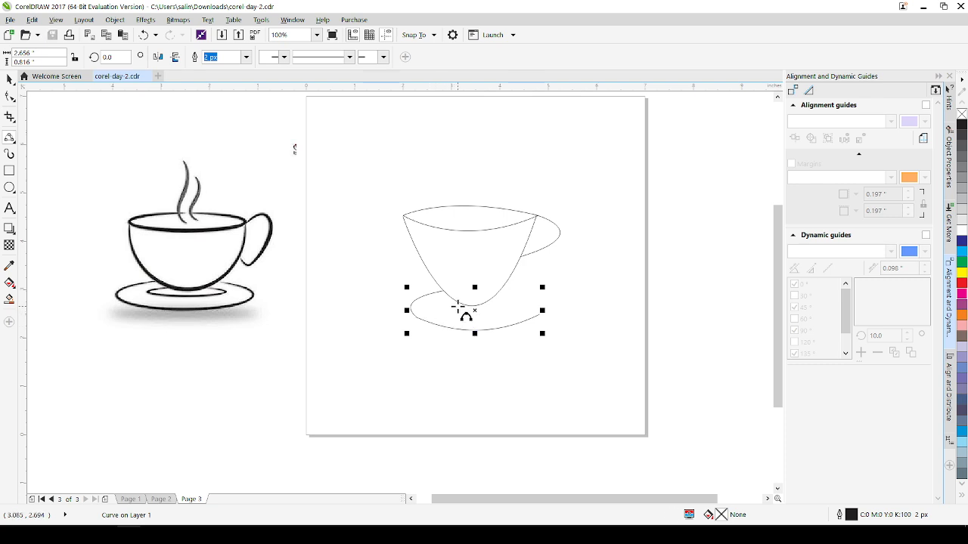
Step: Draw the saucer's right rim with a 3-Point Curve spanning about 0.95 in from the front edge's right end to the cup wall, and save the document
scroll(469, 316, left, 1)
scroll(532, 306, up, 1)
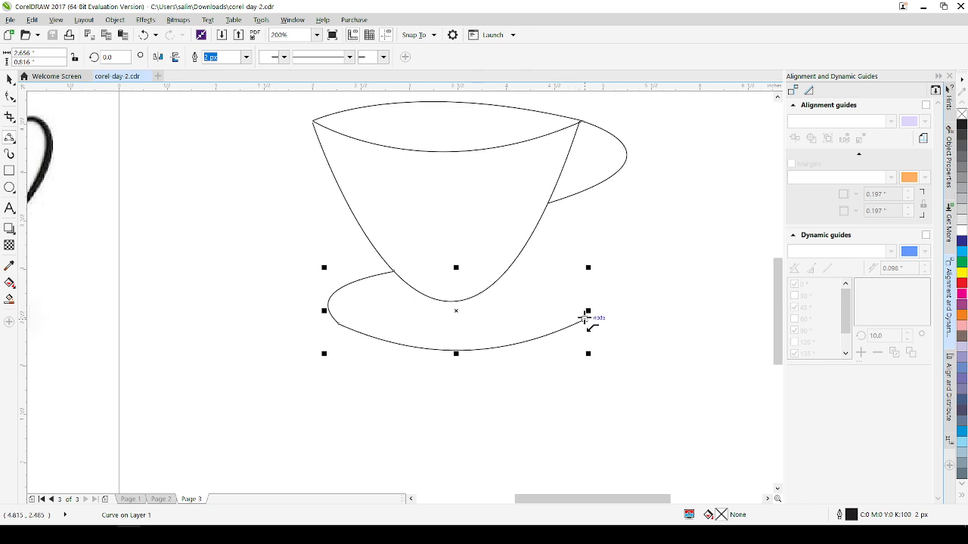
drag(585, 310, 510, 266)
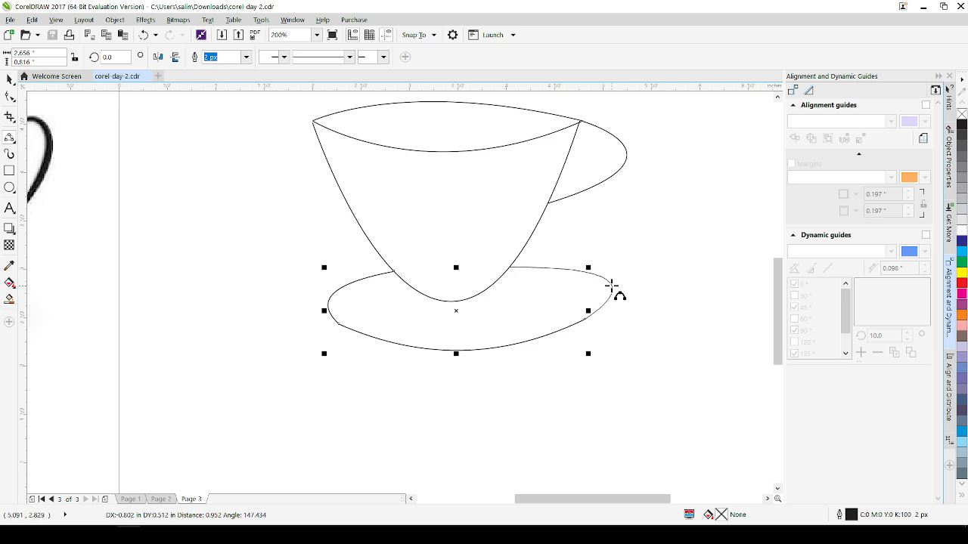
click(613, 287)
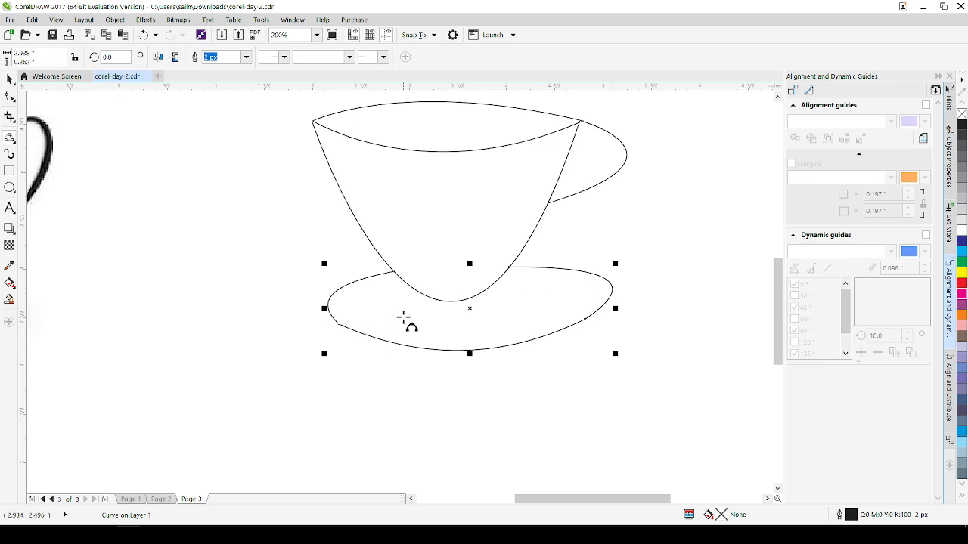
key(ctrl+s)
Step: Draw the left arc of the saucer's inner ring from the cup wall as a 3-Point Curve about 0.51 in wide and 0.37 in tall
scroll(378, 254, down, 3)
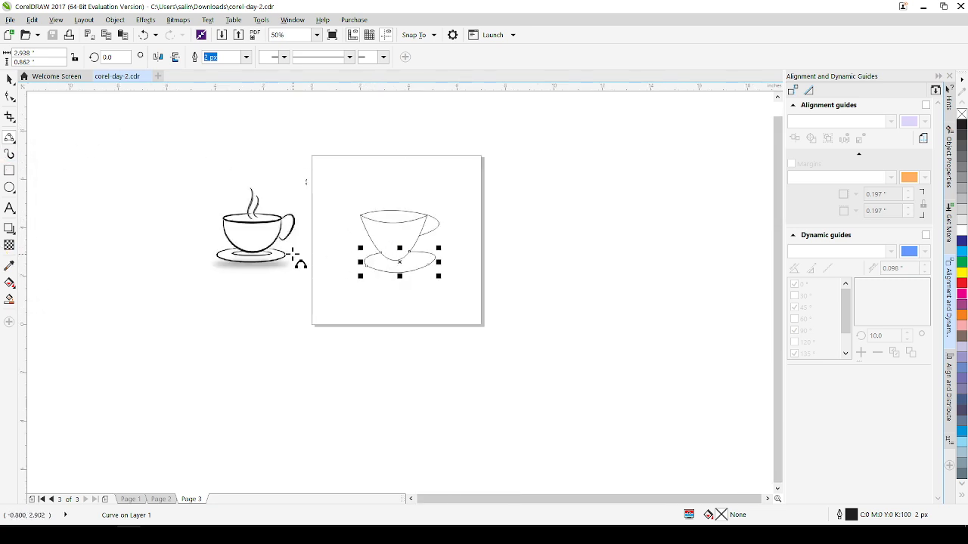
scroll(347, 273, up, 3)
click(507, 216)
scroll(435, 238, down, 2)
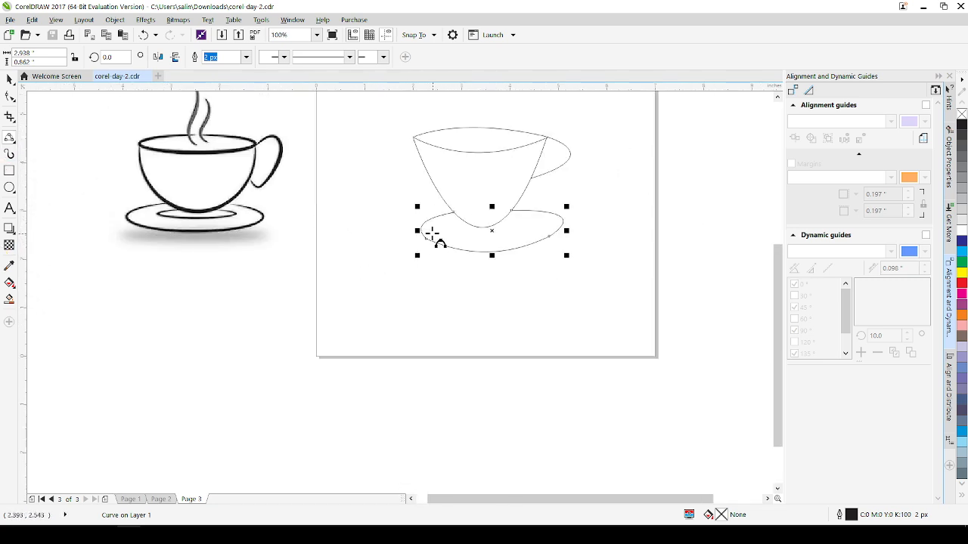
scroll(437, 239, up, 4)
scroll(539, 218, down, 2)
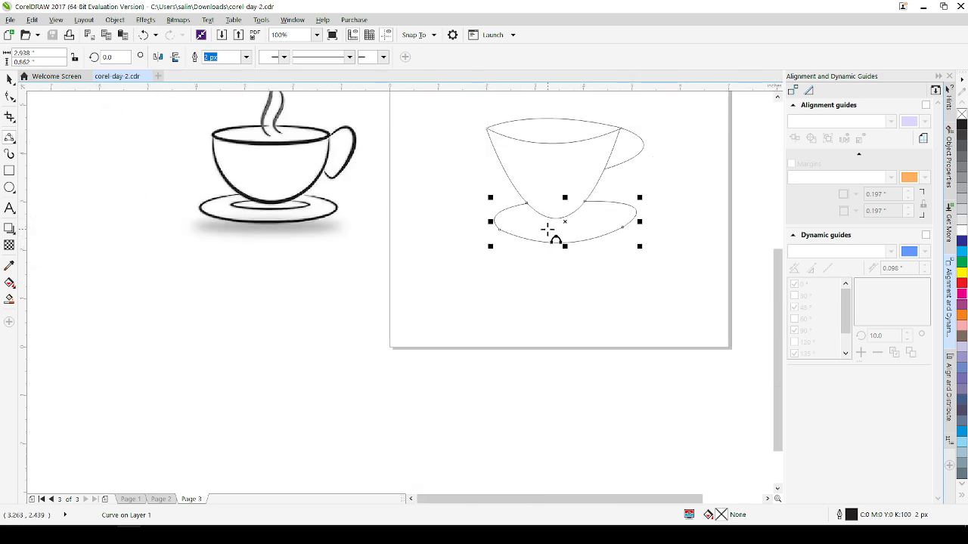
scroll(553, 238, up, 3)
click(524, 195)
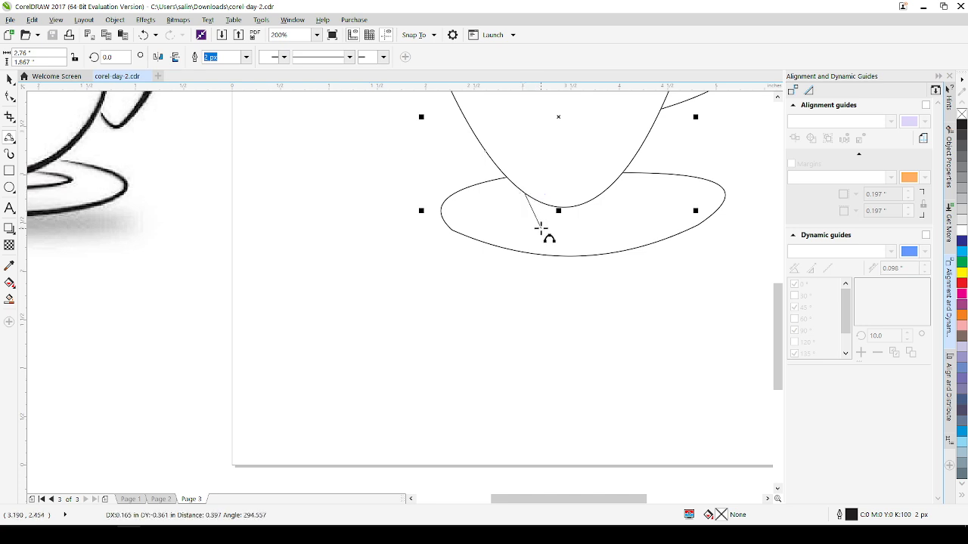
mouse_move(542, 227)
mouse_down()
mouse_move(509, 225)
mouse_move(487, 205)
mouse_move(491, 213)
mouse_up()
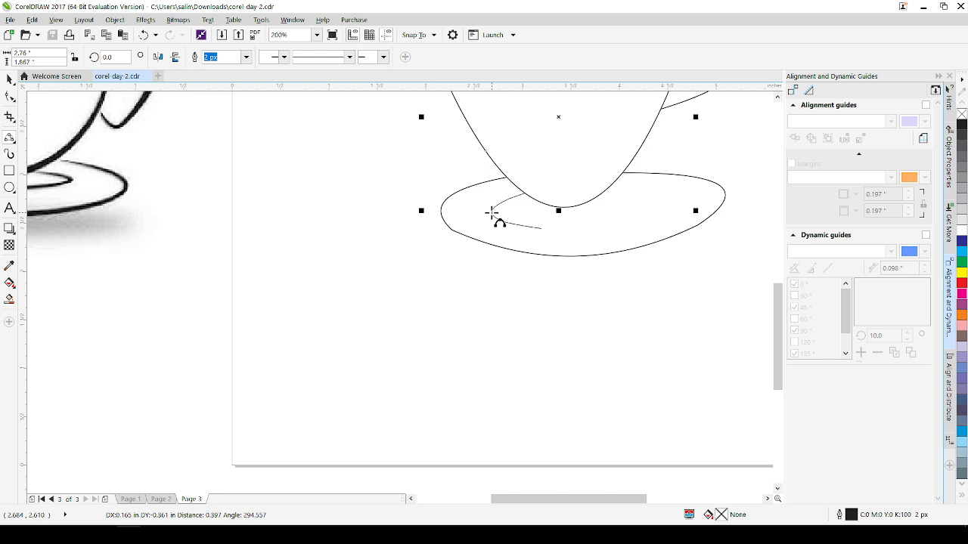
drag(492, 214, 493, 215)
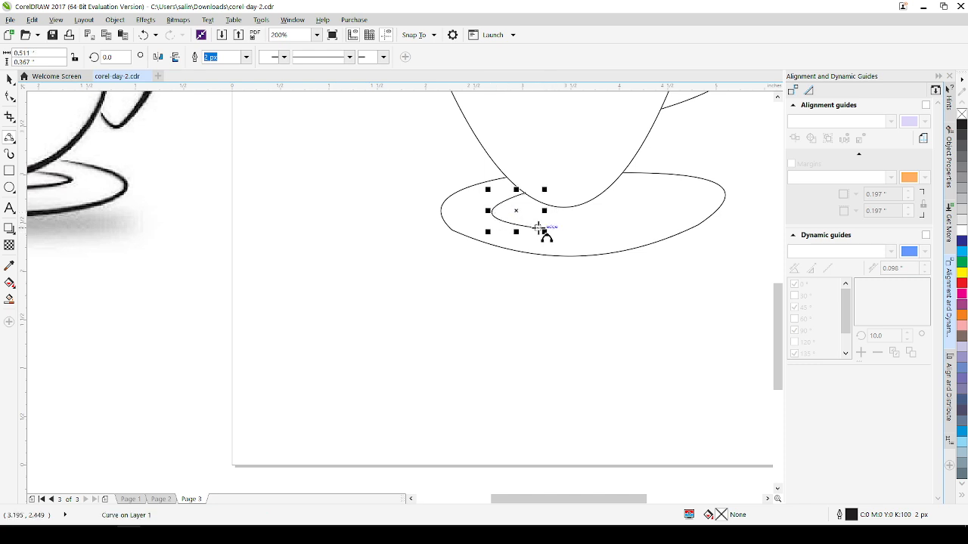
Step: Draw the inner ring's front edge from the left arc's lower end as a 3-Point Curve spanning about 1.12 in
click(563, 226)
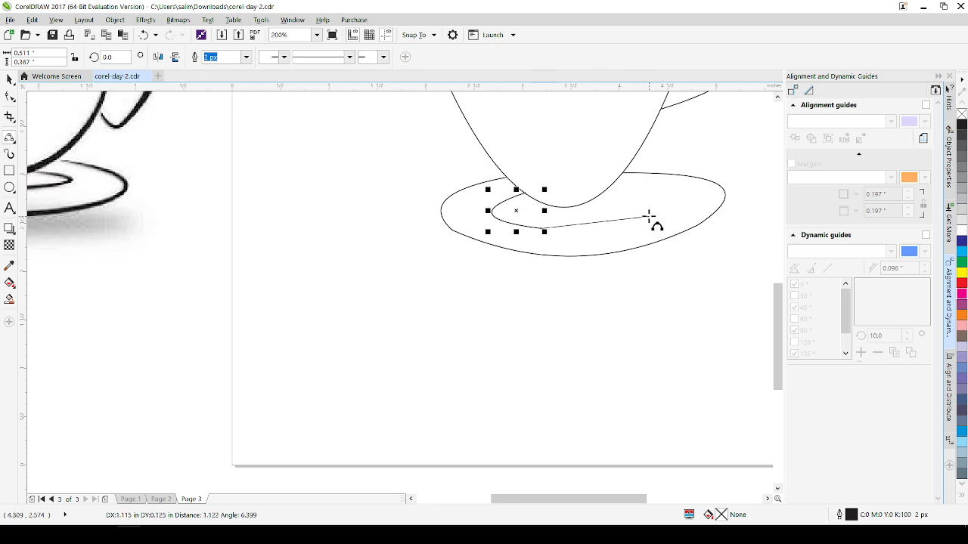
drag(649, 218, 595, 228)
click(595, 227)
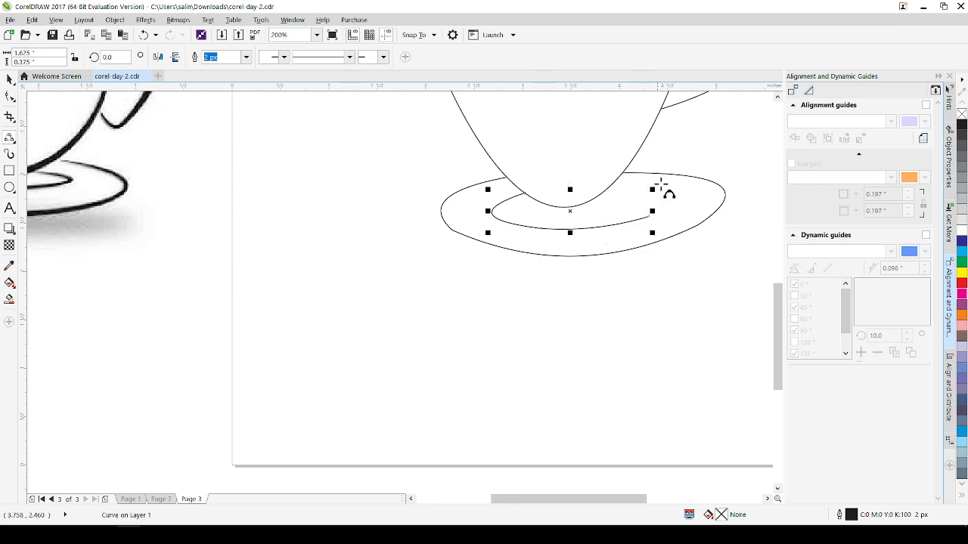
Step: Draw the inner ring's right arc with a 3-Point Curve spanning about 0.51 in from the front edge's right end to the cup wall
scroll(647, 216, up, 2)
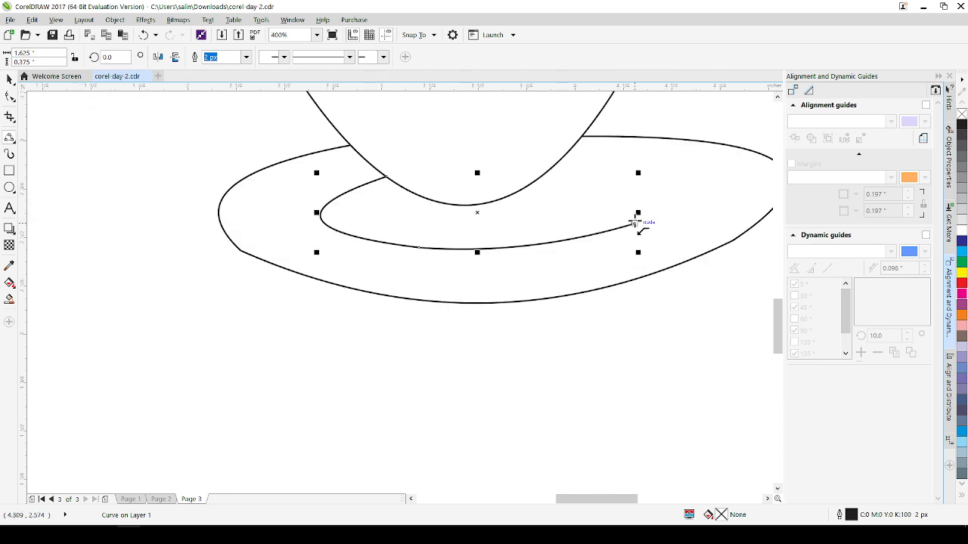
click(634, 223)
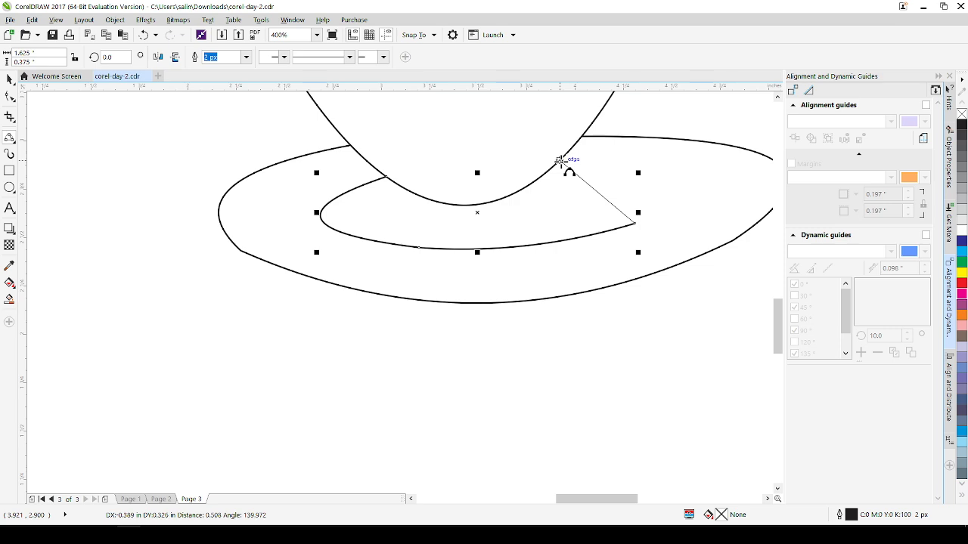
drag(559, 161, 686, 183)
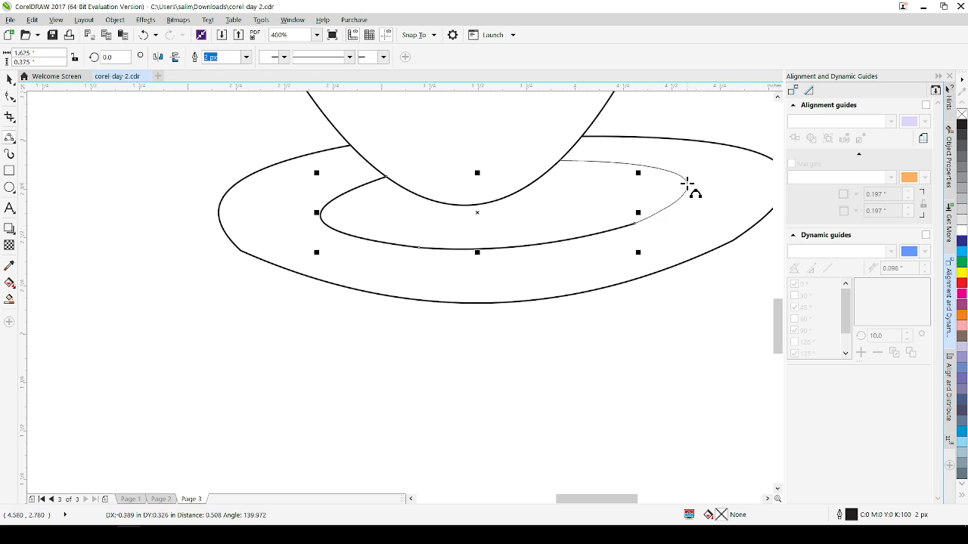
drag(687, 184, 686, 184)
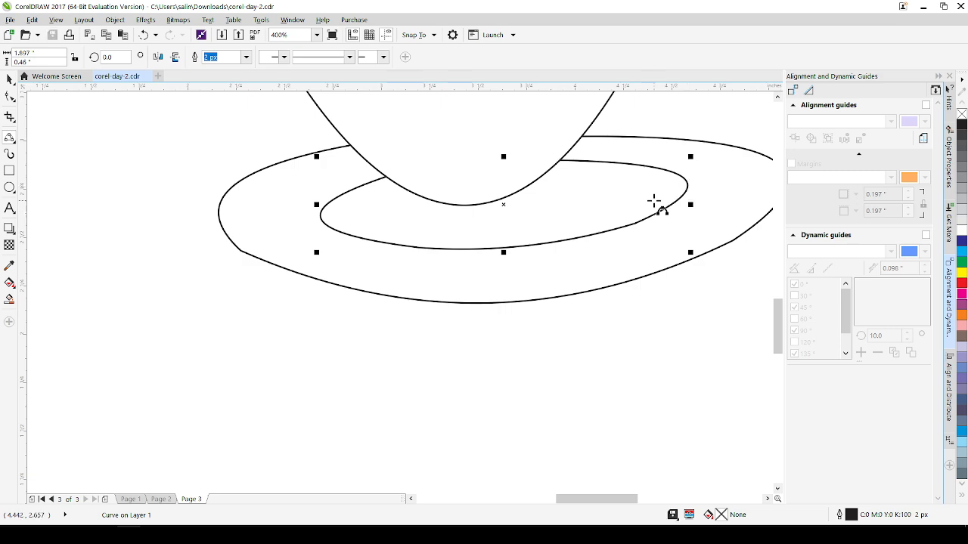
Step: Delete a trial curve above the cup and draw a second bowl outline there as a 3-Point Curve about 3.04 in wide and 1.45 in tall
scroll(609, 231, down, 2)
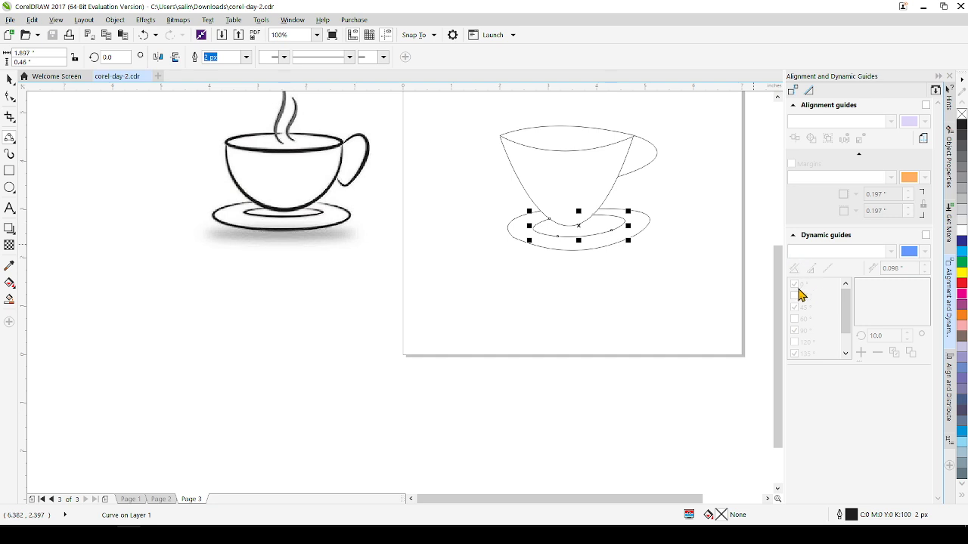
drag(782, 287, 780, 221)
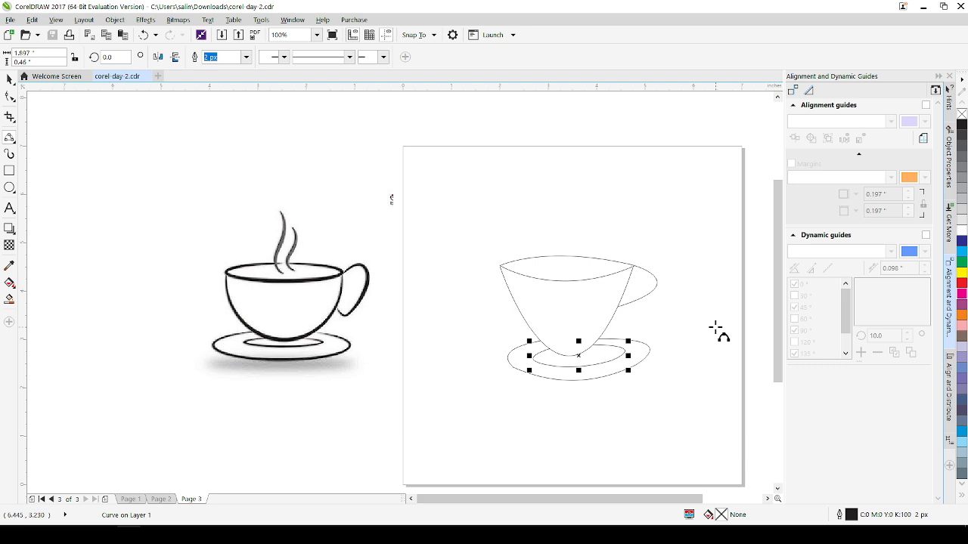
scroll(718, 273, up, 2)
scroll(651, 340, down, 2)
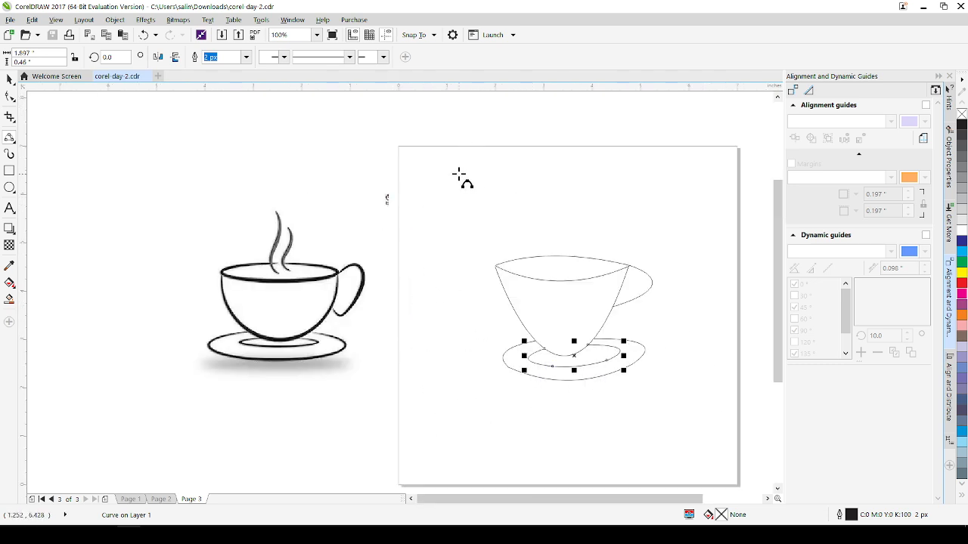
drag(561, 173, 518, 220)
key(Delete)
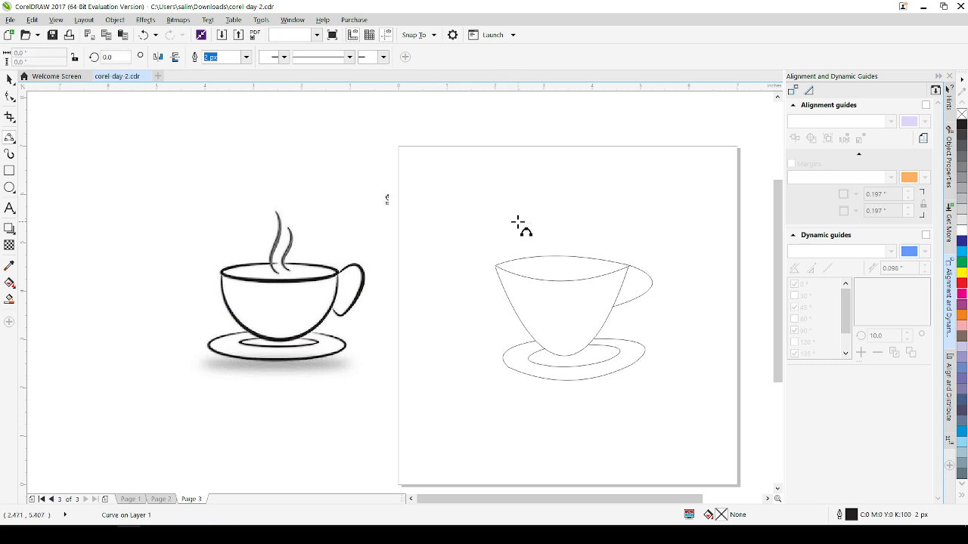
click(459, 184)
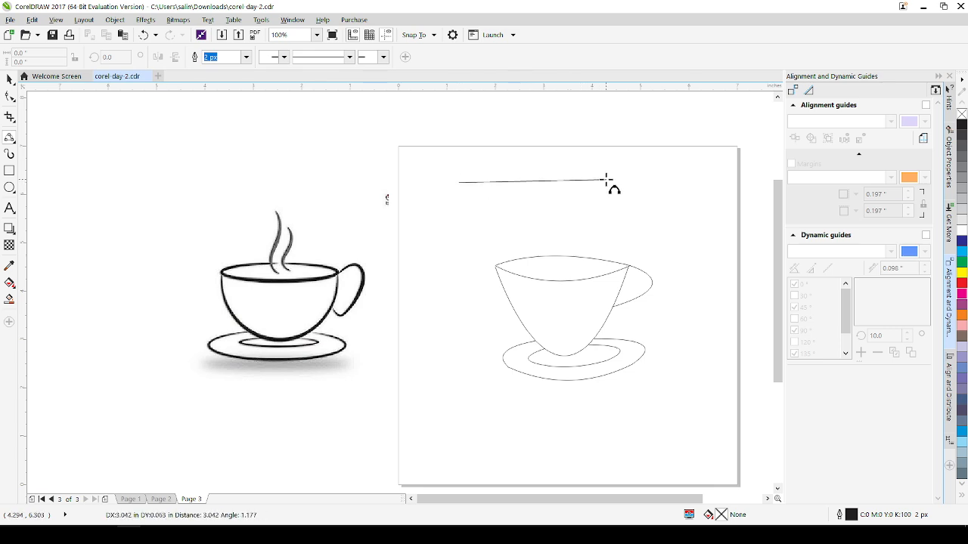
drag(606, 180, 533, 250)
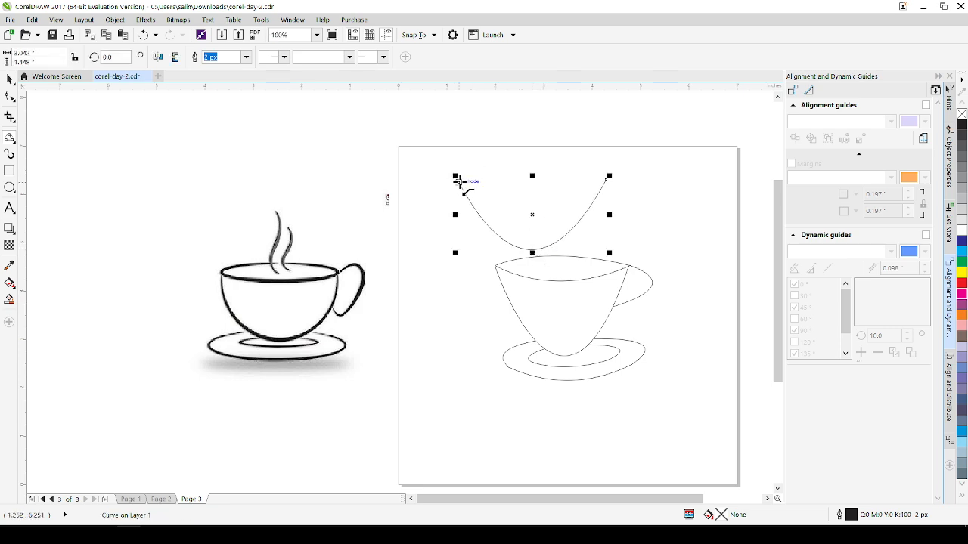
Step: Draw the second bowl's rim as two opposing 3-Point Curves between its ends, about 3.04 in wide and 0.22 in tall together
click(456, 179)
drag(609, 177, 519, 188)
click(456, 179)
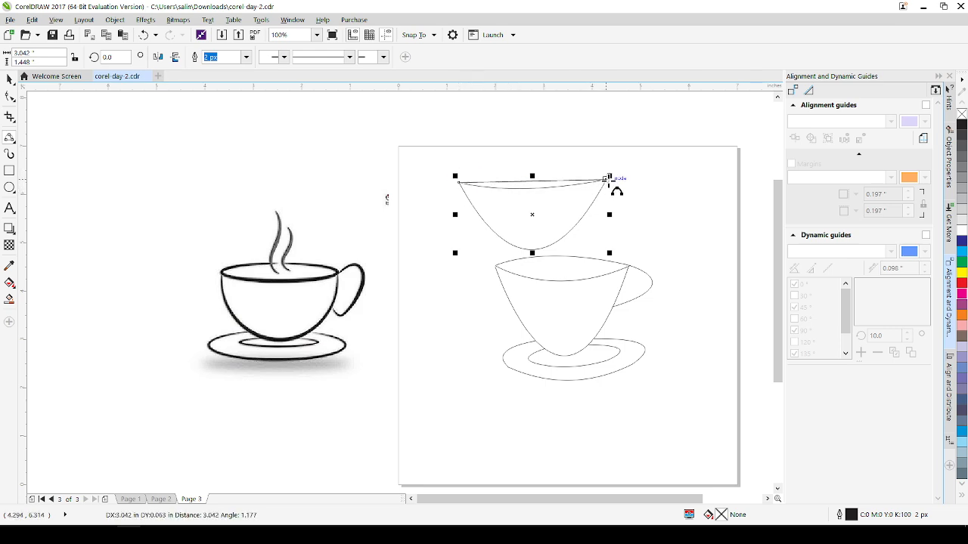
drag(607, 178, 497, 172)
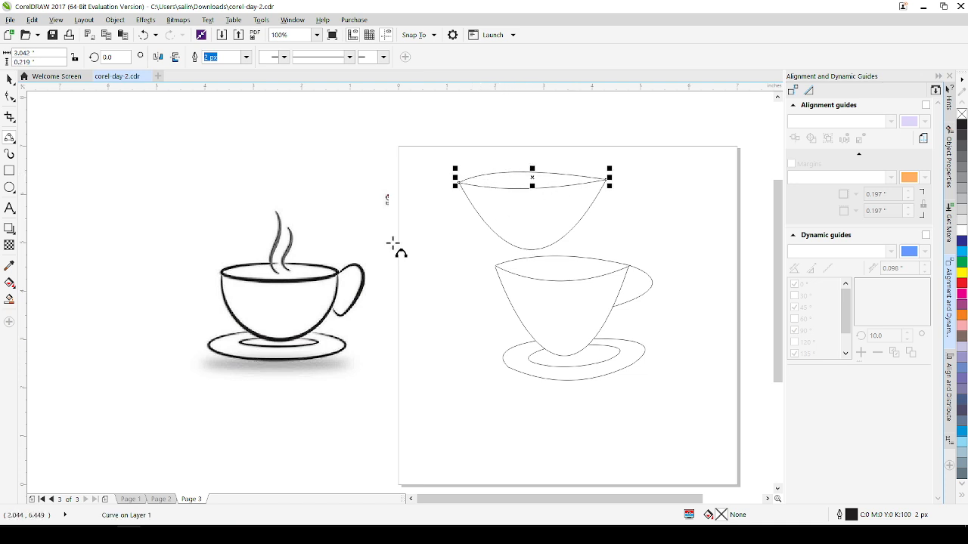
Step: Delete the existing handle curve of the cup standing on the saucer
click(641, 297)
key(Delete)
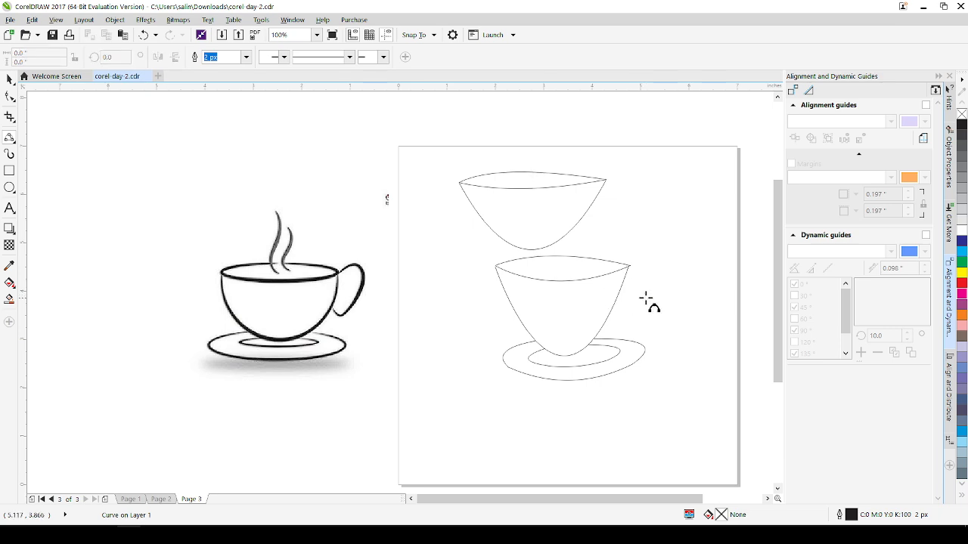
Step: Try a single 3-Point Curve about 0.73 in wide and 0.65 in tall as the cup's handle, and delete it
scroll(641, 285, up, 2)
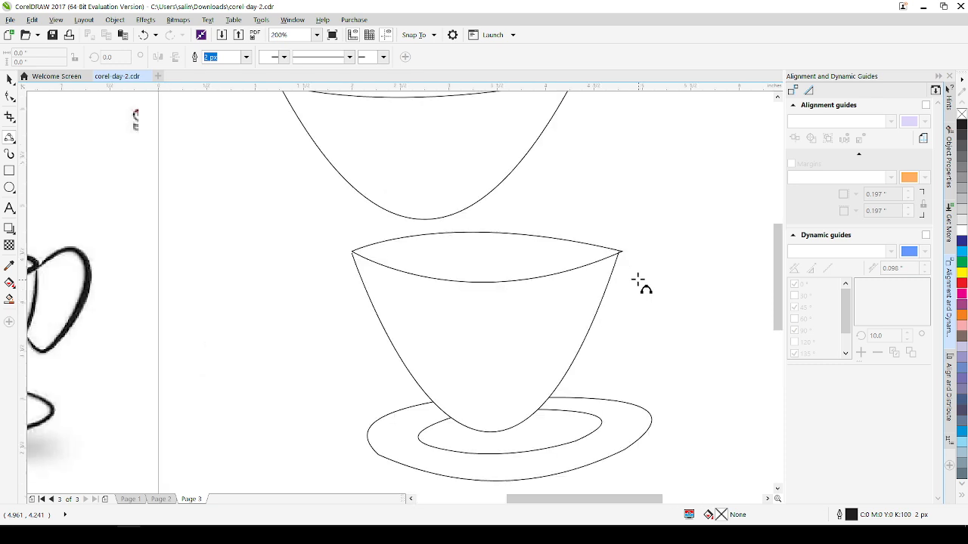
drag(618, 251, 595, 313)
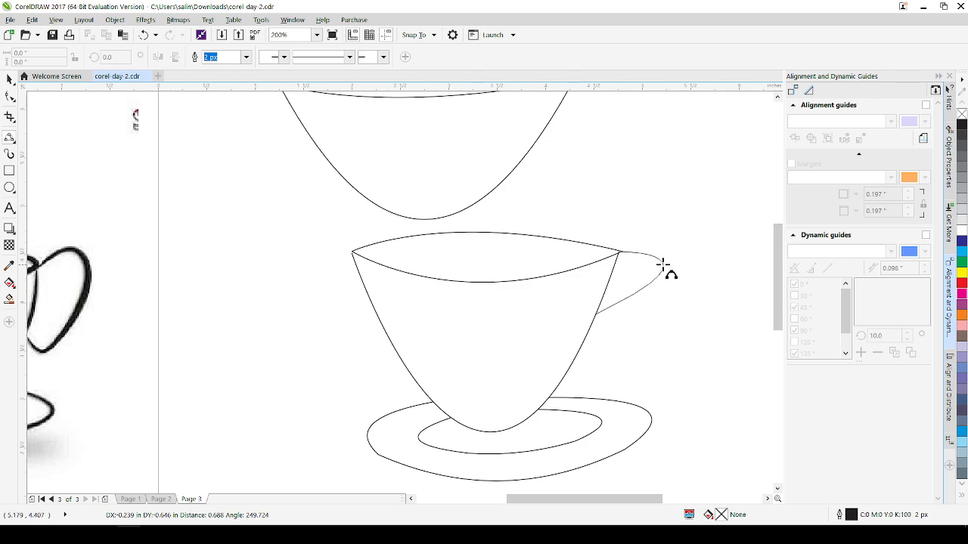
click(666, 263)
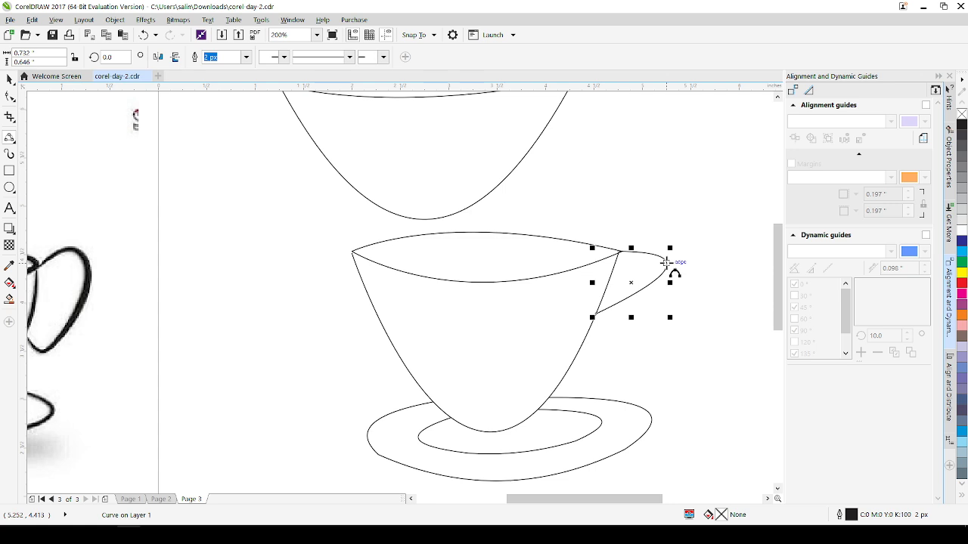
key(Delete)
Step: Draw the top of the new handle as an upward-bulging 3-Point Curve spanning about 0.55 in from the rim's right corner
click(621, 251)
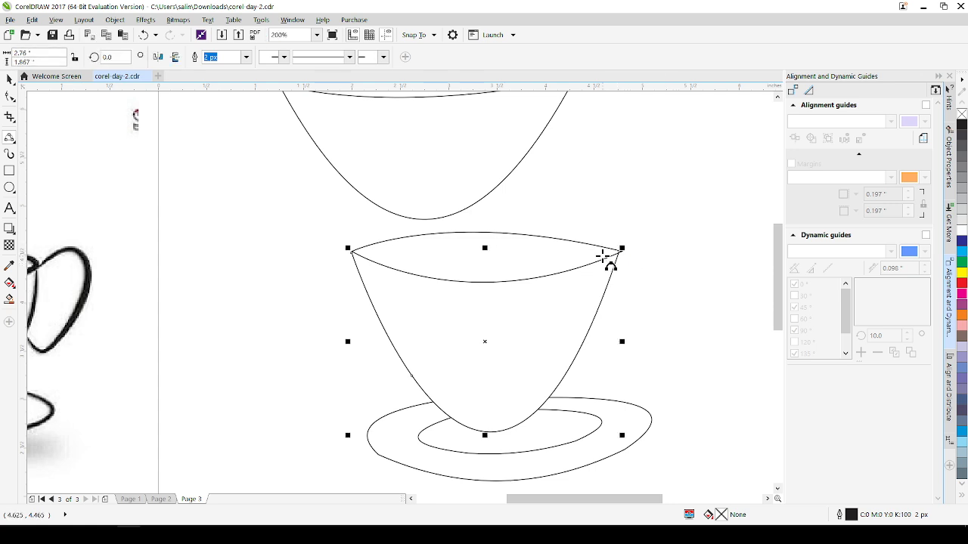
drag(622, 250, 672, 247)
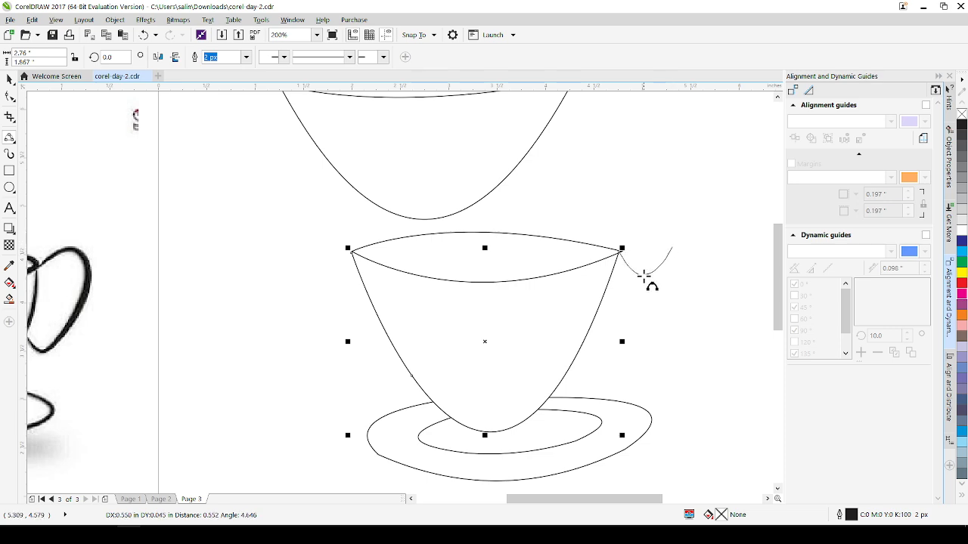
click(665, 244)
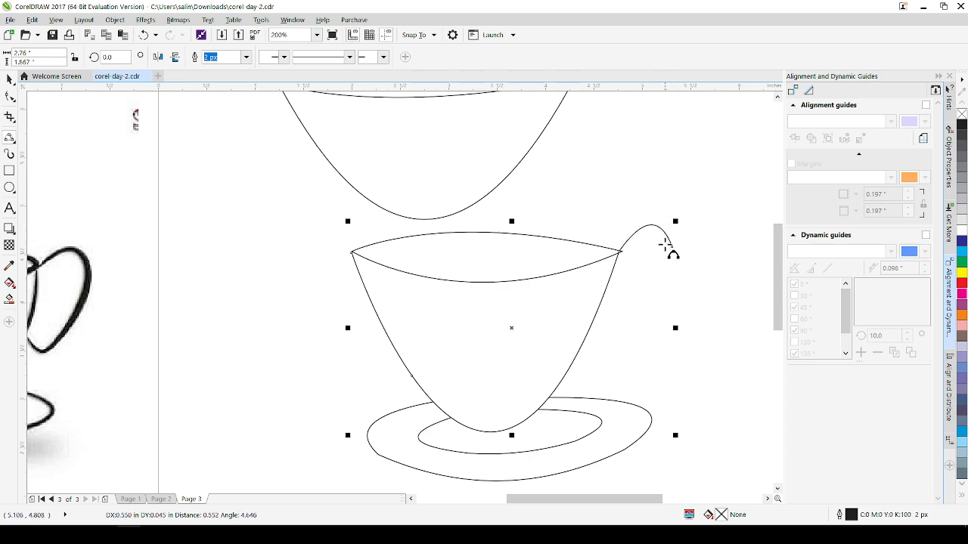
Step: Try a 3-Point Curve spanning about 0.79 in down from the handle's top arc, and undo it while keeping the cup and top arc
drag(672, 247, 641, 321)
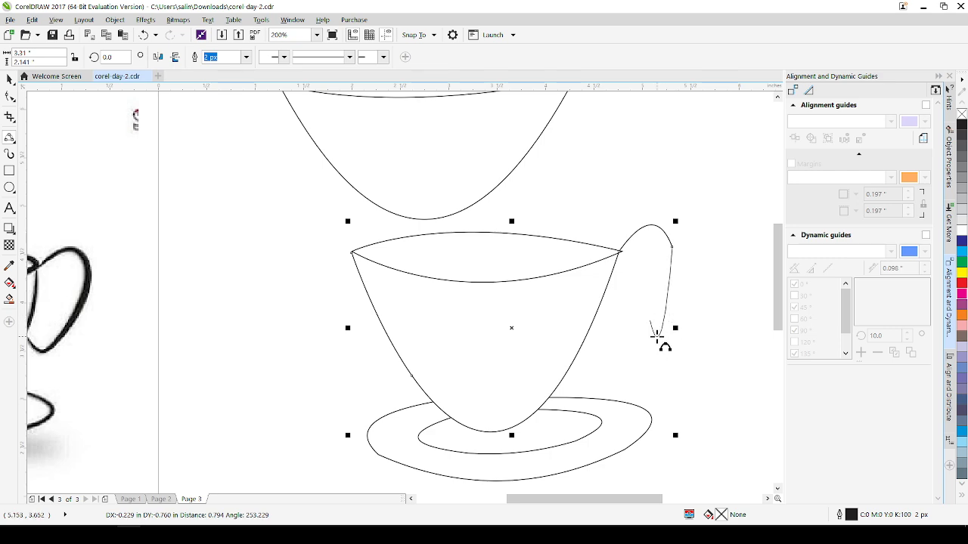
click(656, 336)
key(ctrl+z)
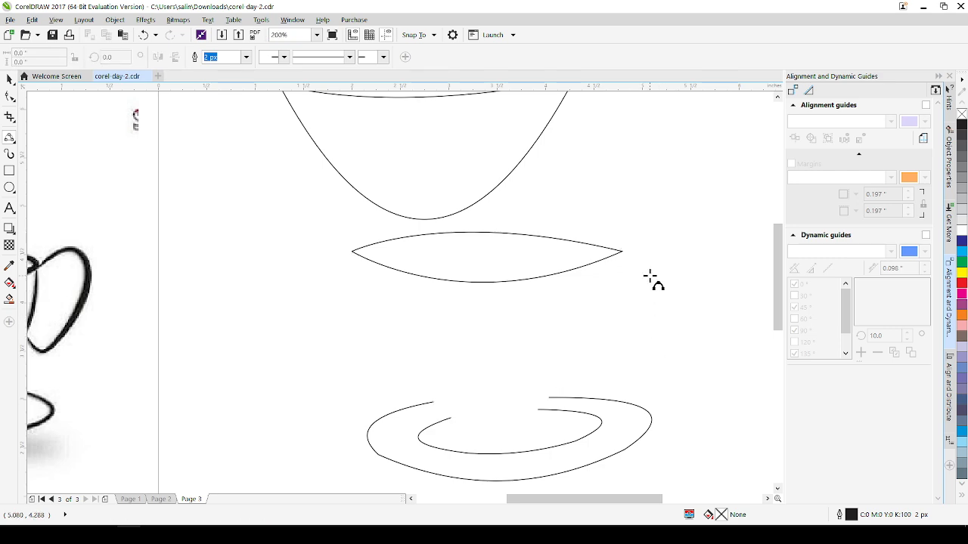
key(ctrl+shift+z)
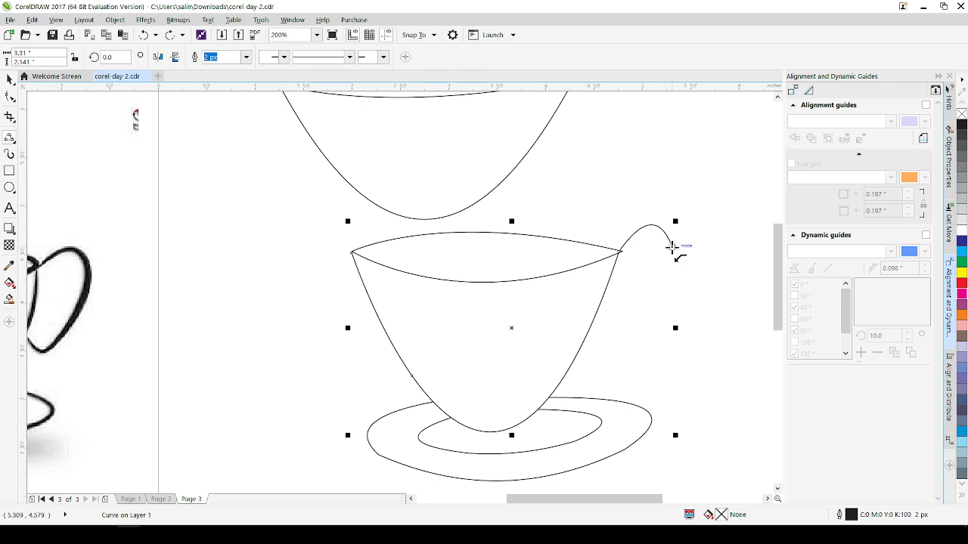
Step: Draw the handle's outer side as a downward-bulging 3-Point Curve spanning about 0.95 in from the end of its top arc
drag(643, 301, 621, 318)
drag(620, 319, 621, 323)
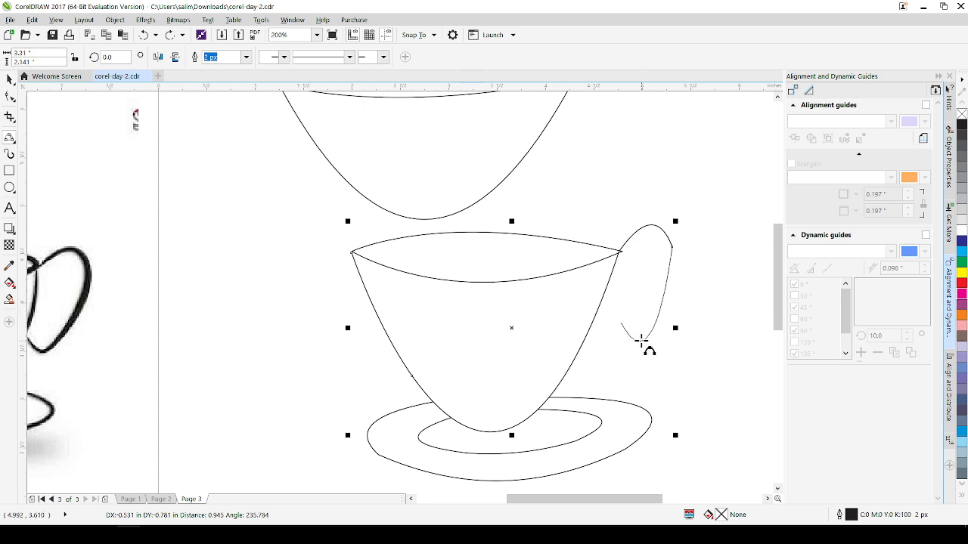
click(640, 337)
Step: Join the handle's lower end to the cup's side with a 3-Point Curve spanning about 0.36 in, and save the drawing
drag(620, 323, 605, 304)
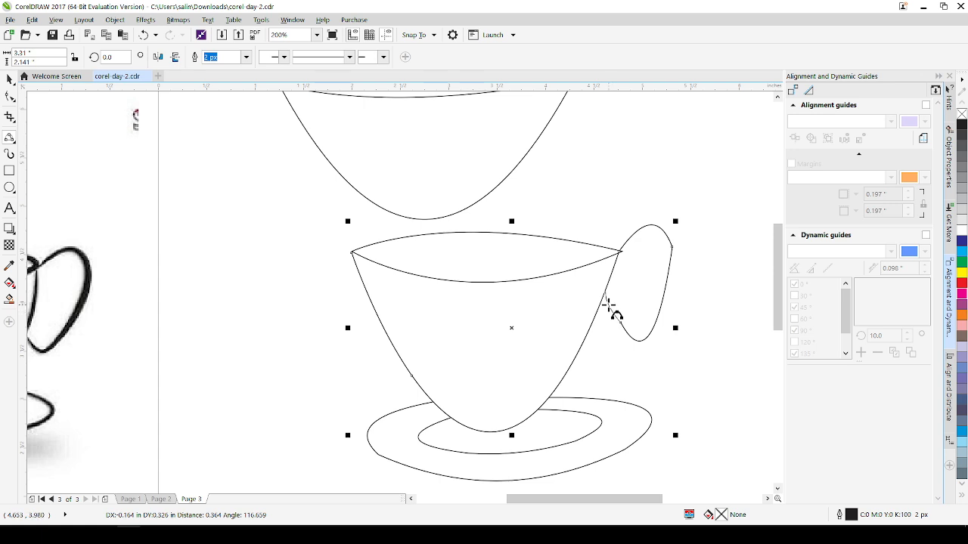
click(617, 310)
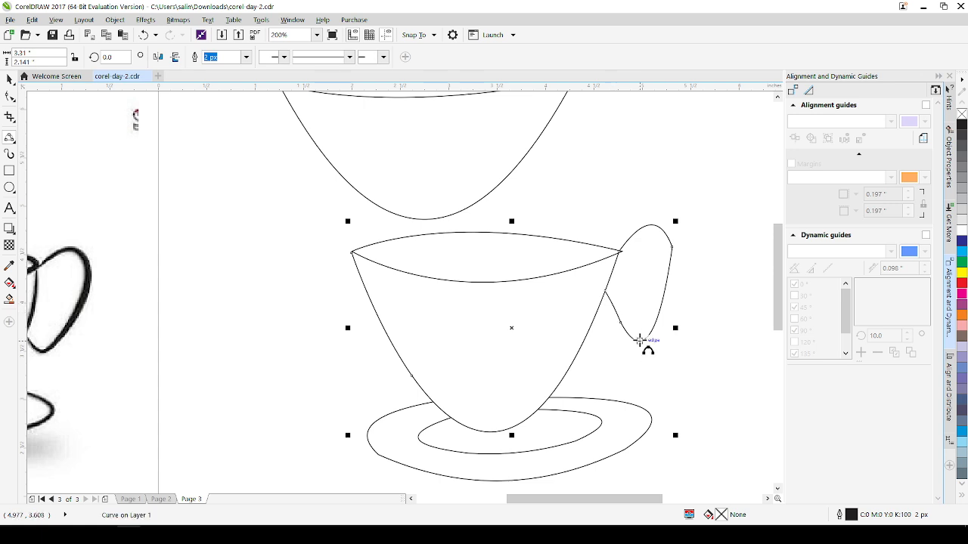
key(ctrl+s)
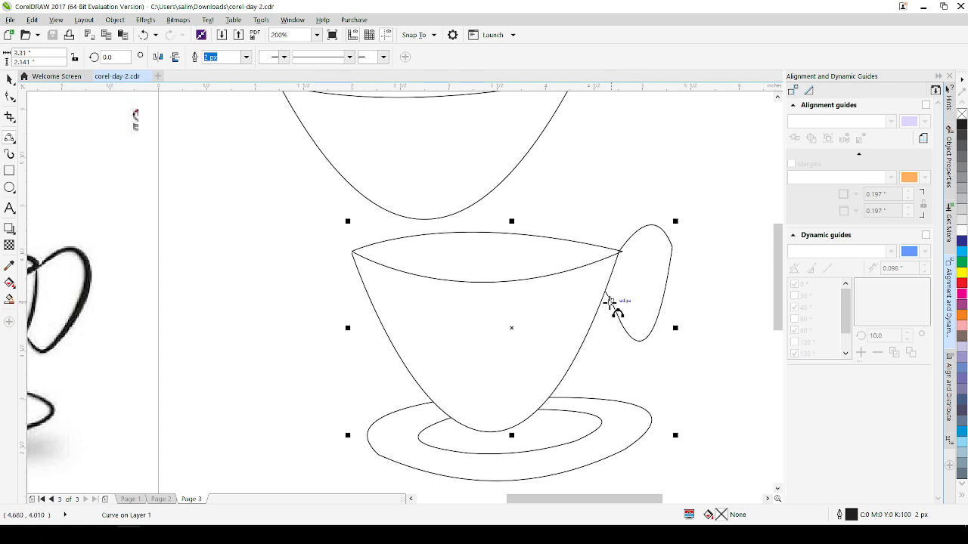
Step: Delete both curves of the spare cup above the cup with the saucer
scroll(424, 147, down, 2)
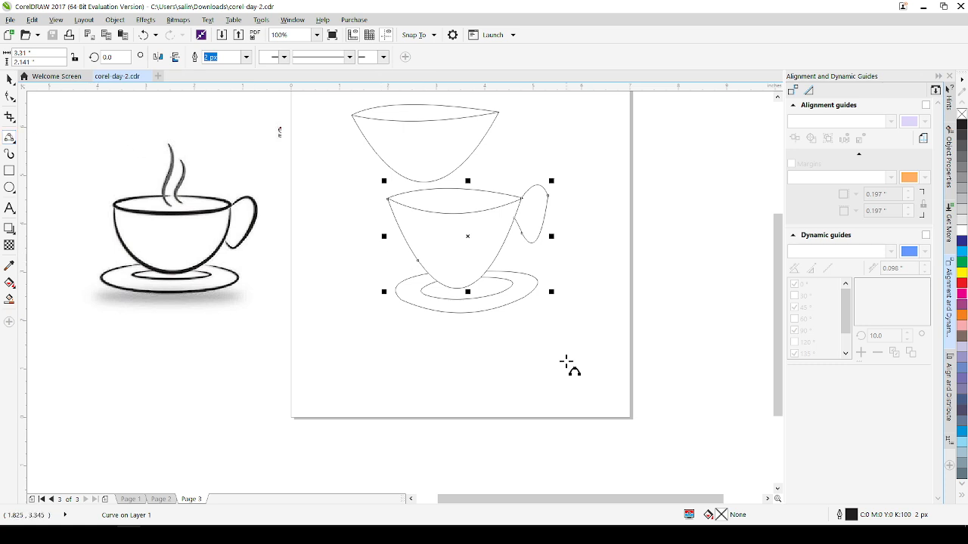
click(9, 79)
drag(328, 102, 519, 186)
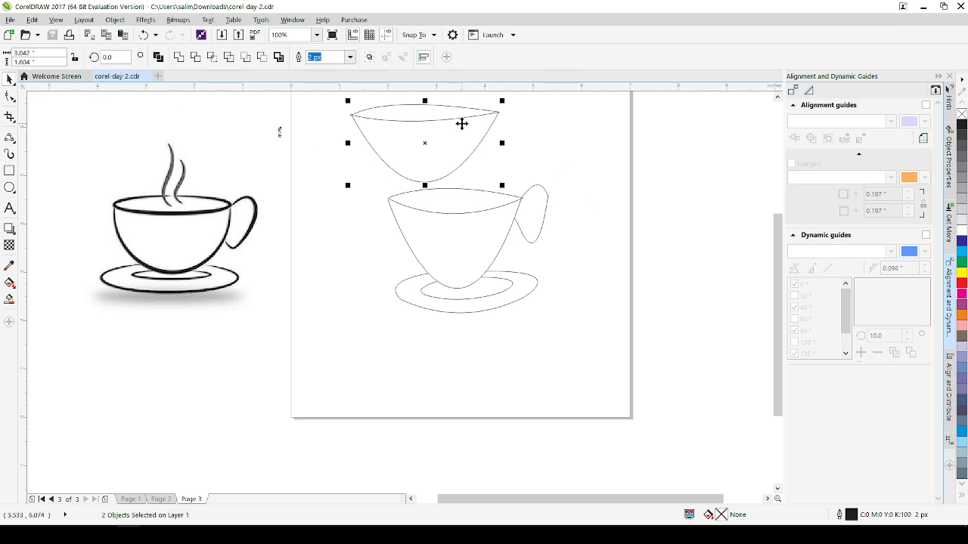
key(Delete)
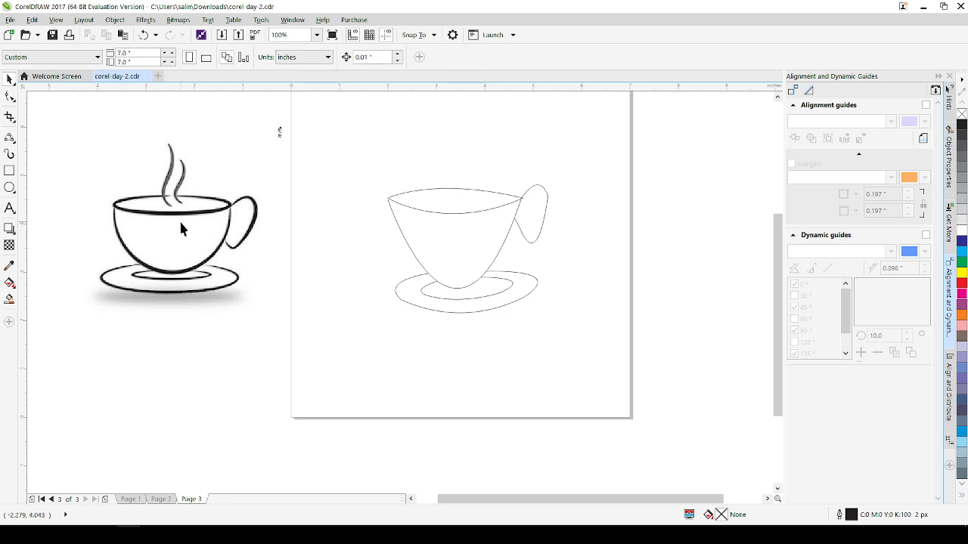
Step: Draw an S-shaped steam line above the cup from two connected 3-Point Curves spanning about 0.57 in and 0.92 in, and save
click(11, 139)
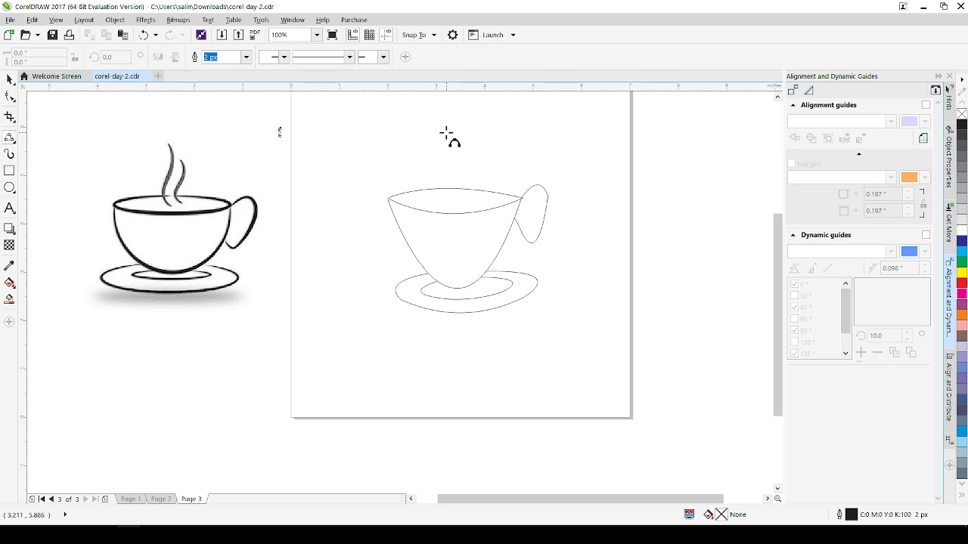
drag(446, 133, 446, 160)
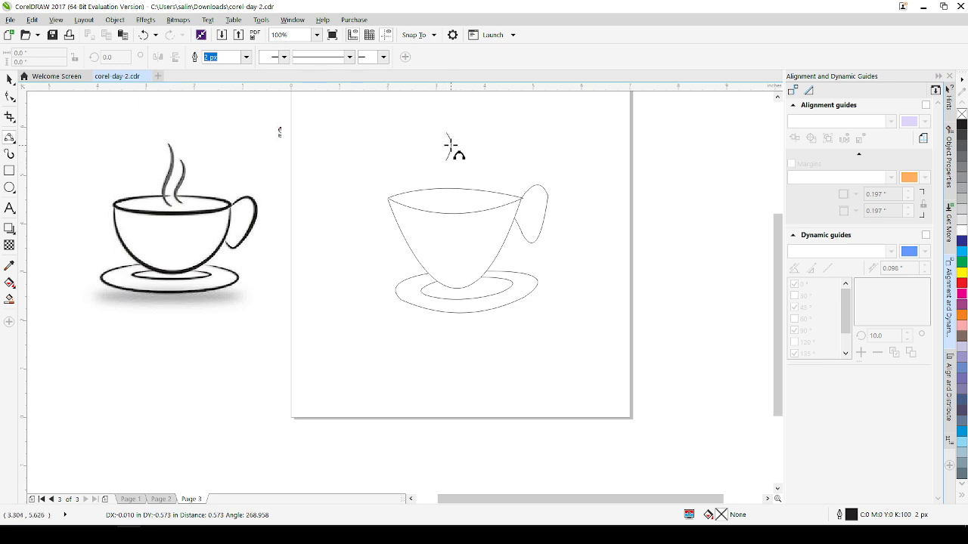
click(448, 149)
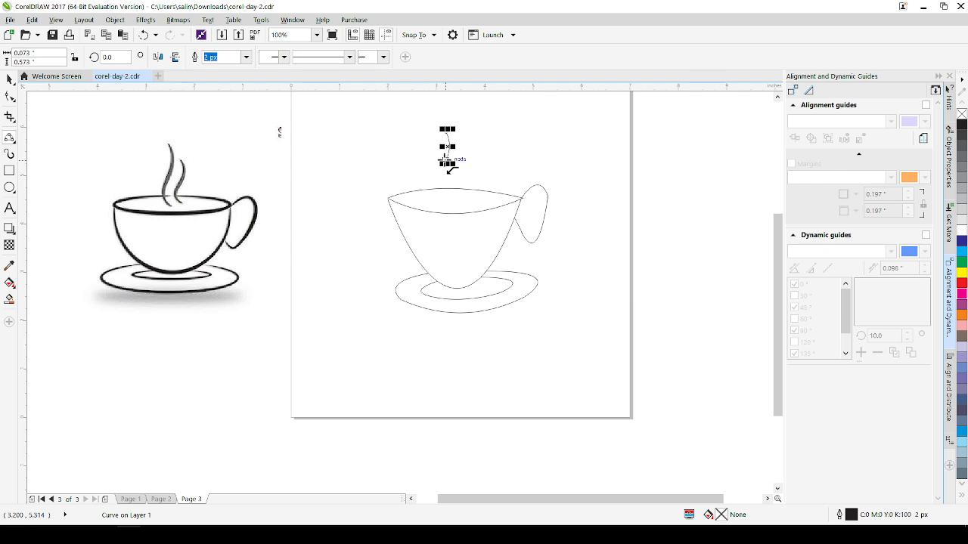
drag(447, 162, 448, 205)
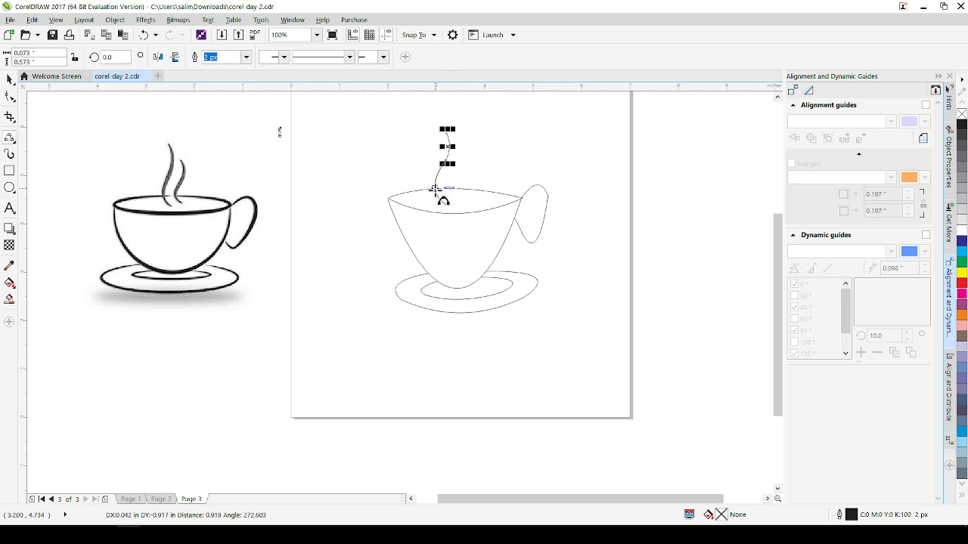
click(438, 189)
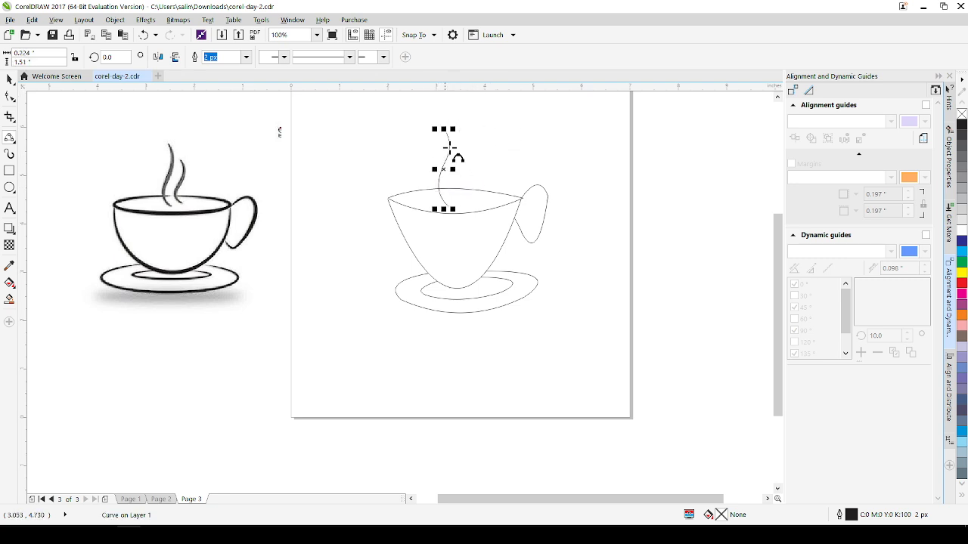
key(ctrl+s)
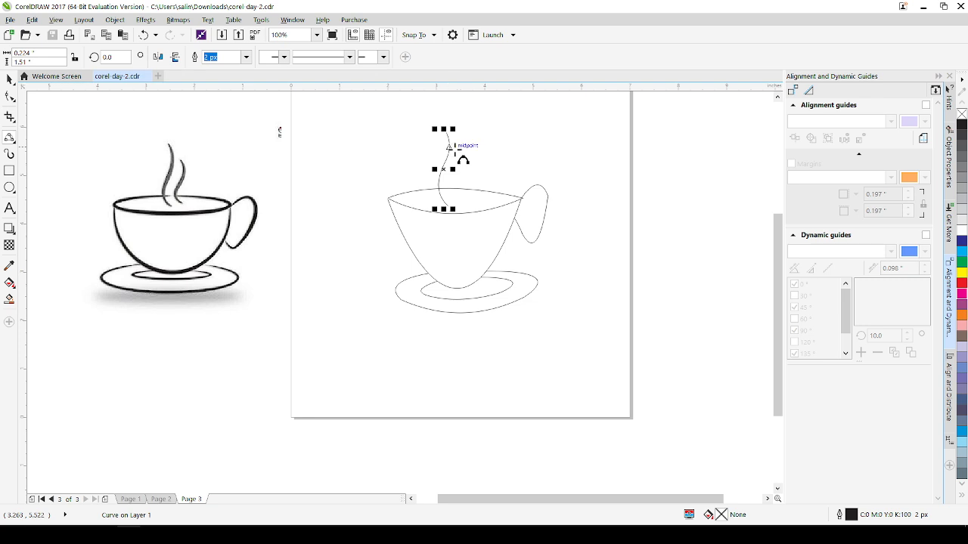
Step: Duplicate the steam line above the cup
click(9, 79)
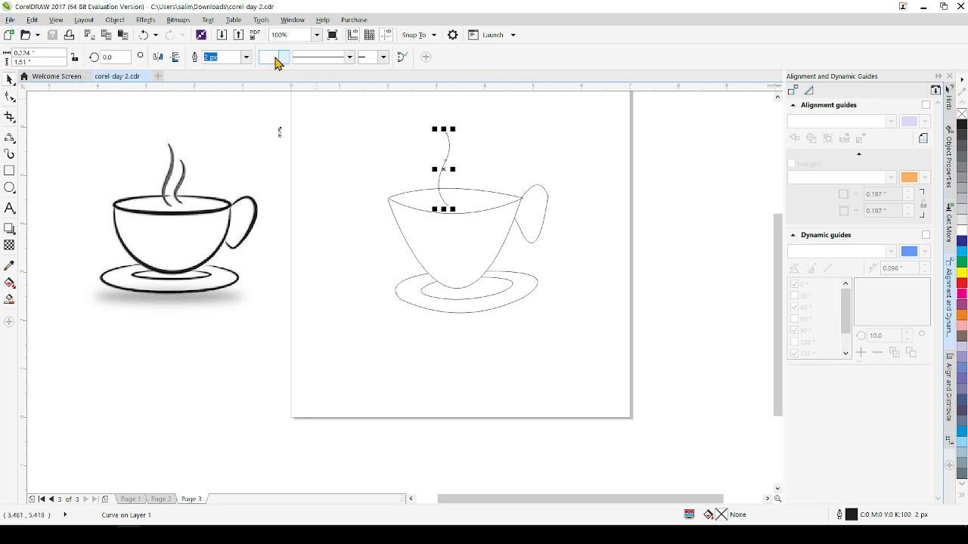
click(472, 145)
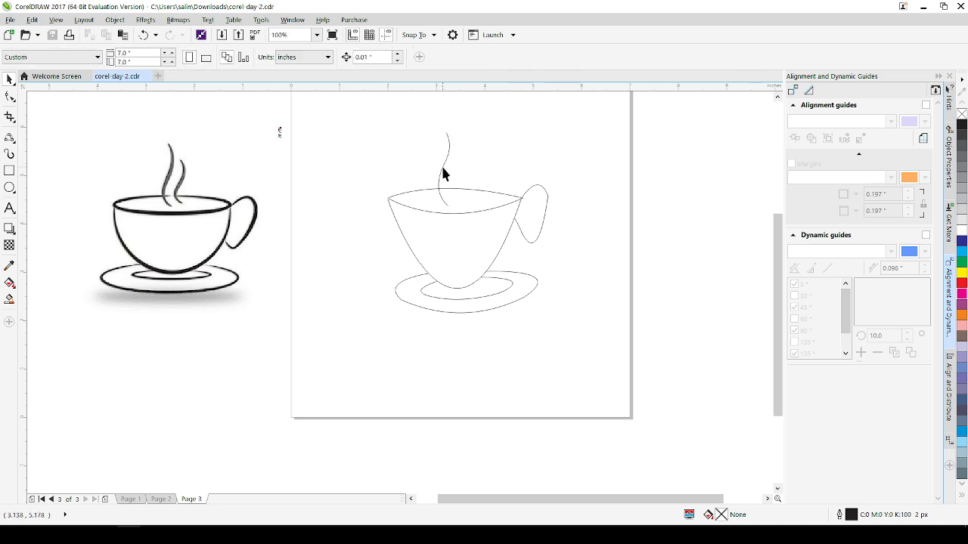
click(442, 166)
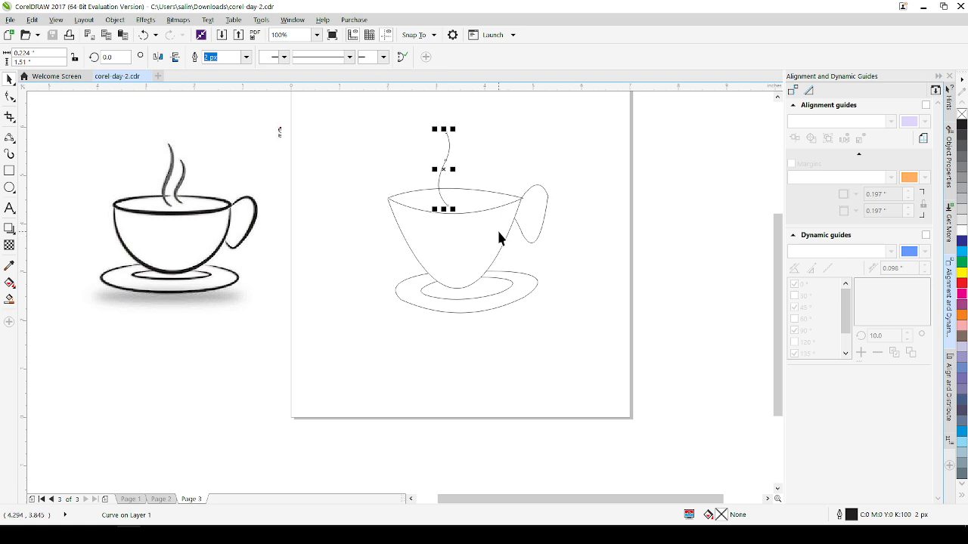
key(ctrl+d)
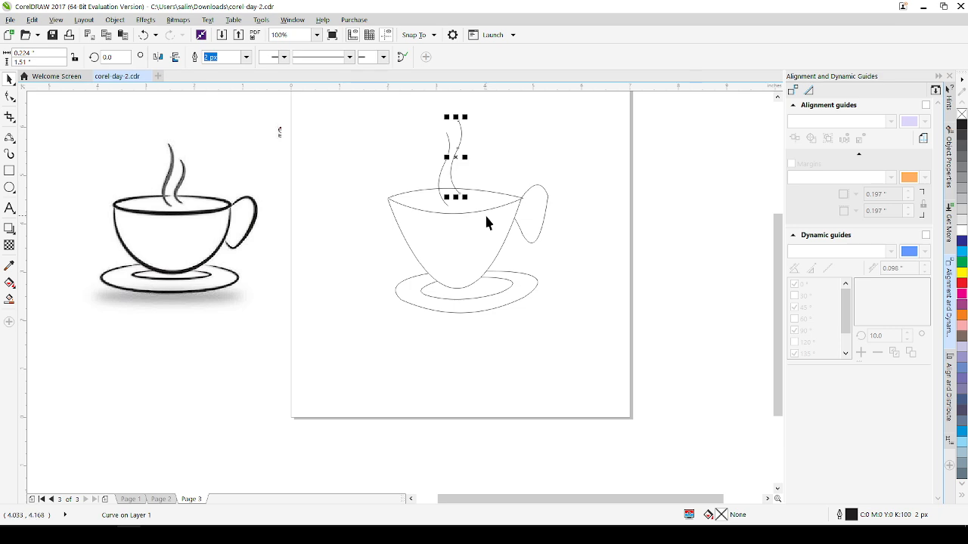
Step: Add the artistic text "ctrl + d" above the cup's handle
key(a)
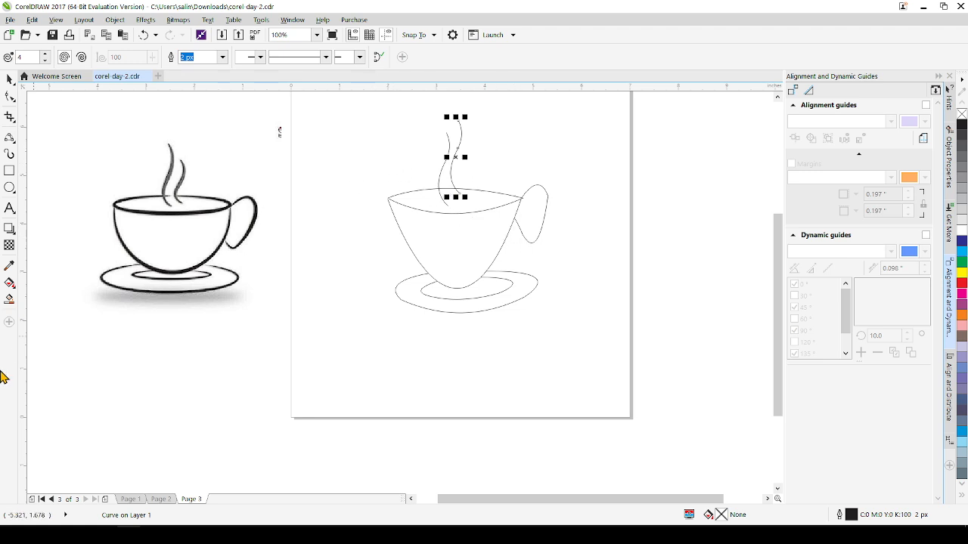
click(9, 208)
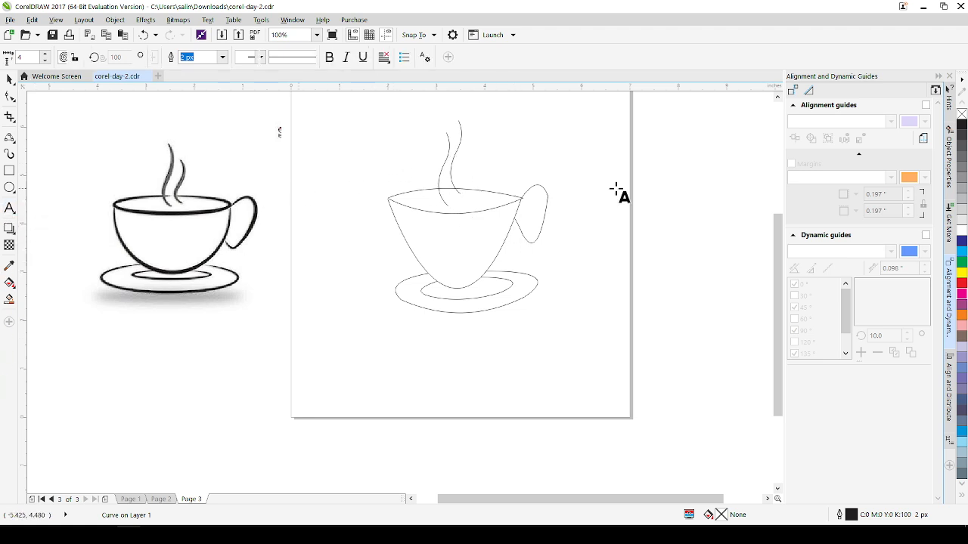
click(519, 121)
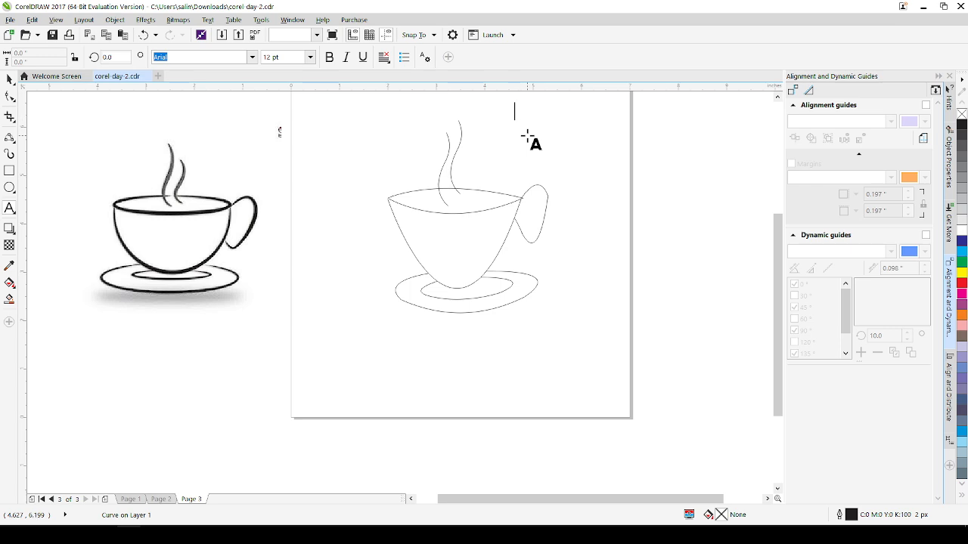
text(ctrl +)
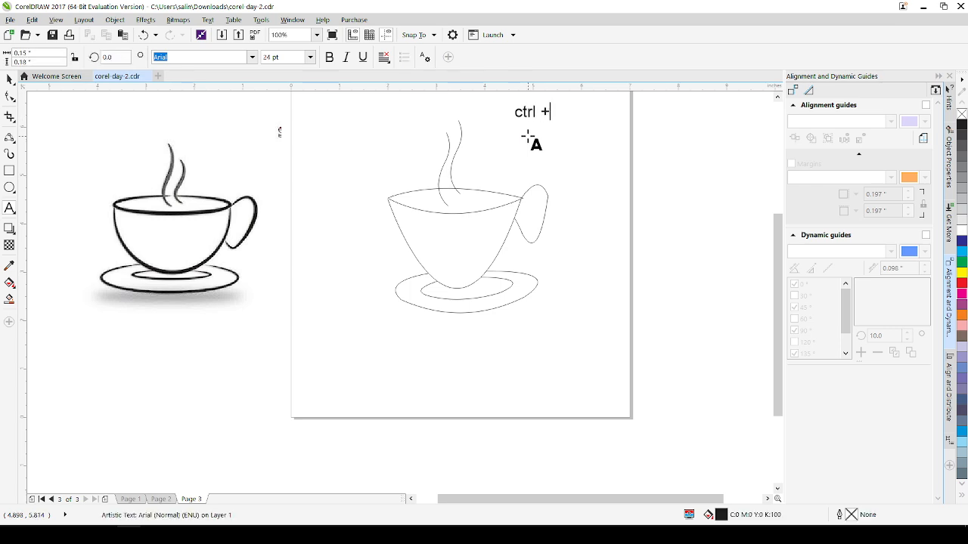
text( D)
key(BackSpace)
text(d)
key(Escape)
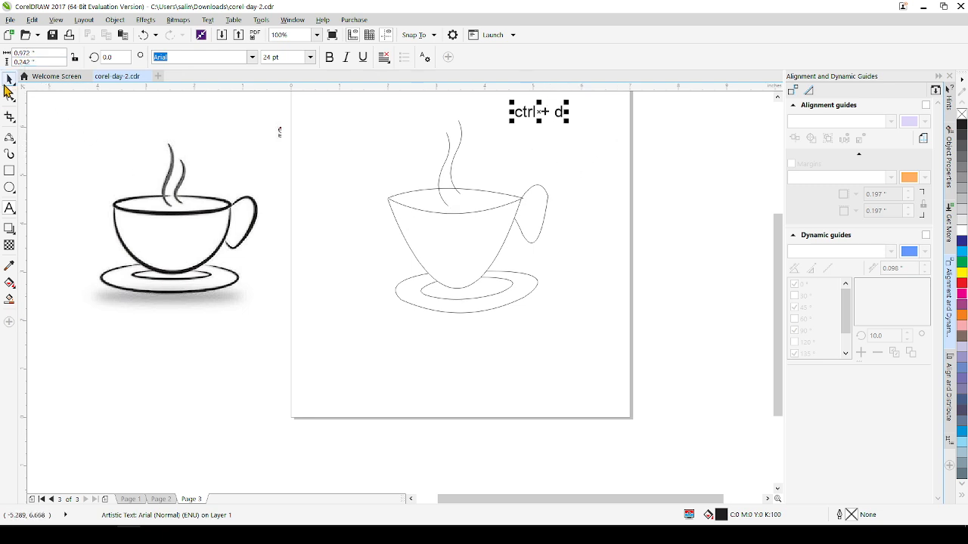
Step: Delete the copied steam line and duplicate the original steam line again
click(451, 173)
key(Escape)
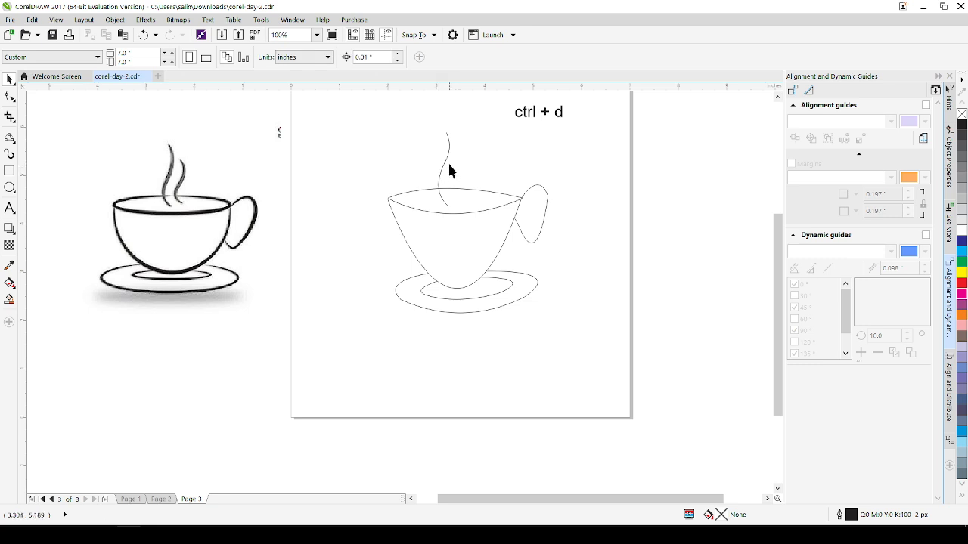
click(444, 159)
key(ctrl+d)
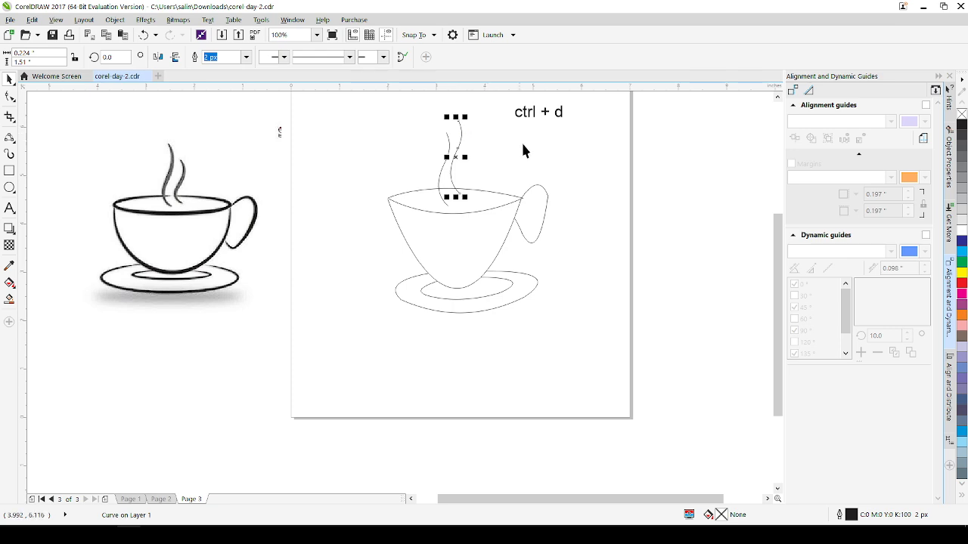
key(Escape)
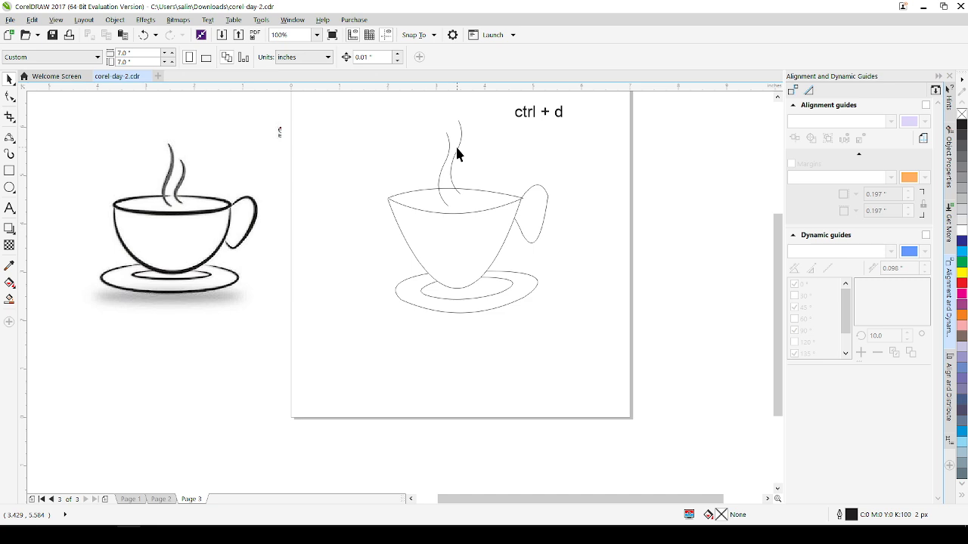
Step: Scale the duplicated steam line down to about 0.12 in wide and 0.81 in tall, and deselect it
click(453, 155)
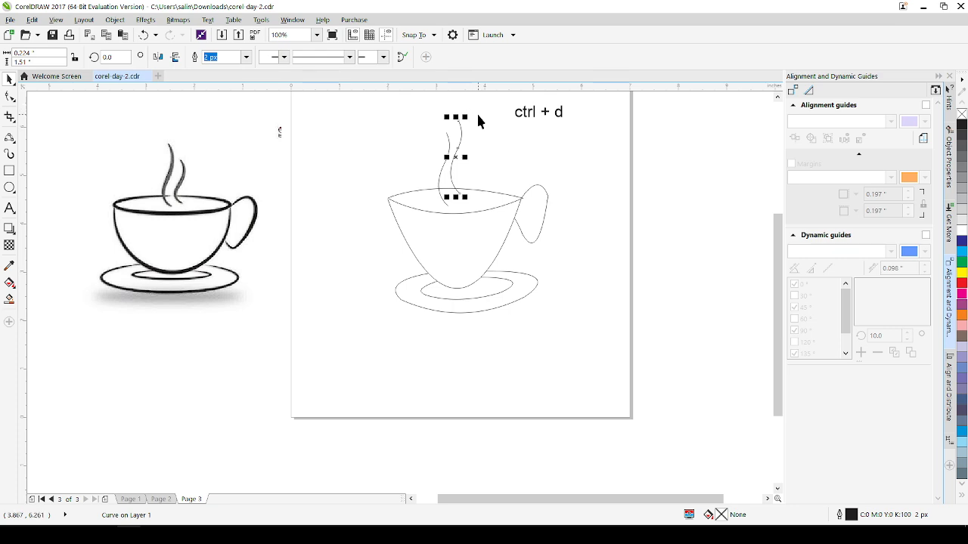
drag(466, 118, 499, 146)
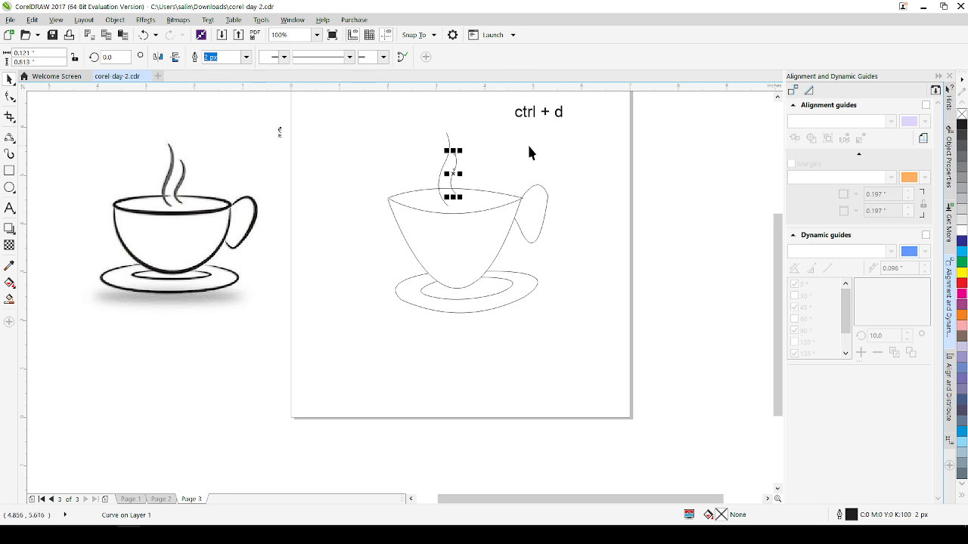
scroll(528, 151, down, 5)
scroll(529, 155, up, 5)
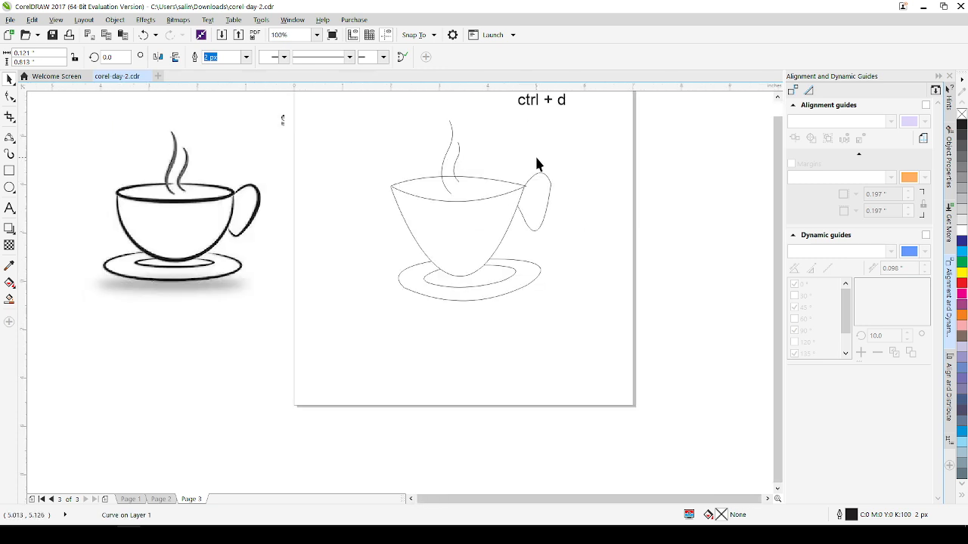
scroll(534, 154, down, 2)
click(561, 174)
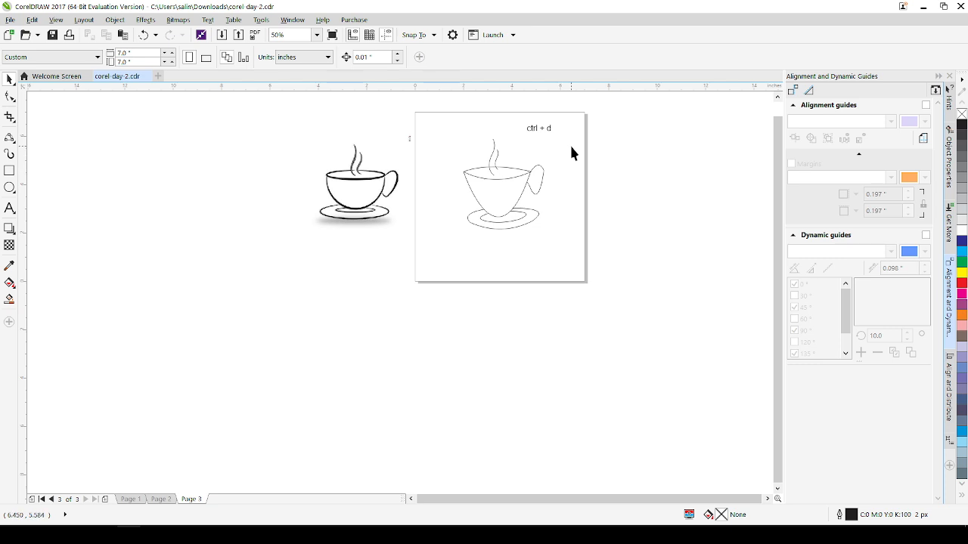
key(alt+Tab)
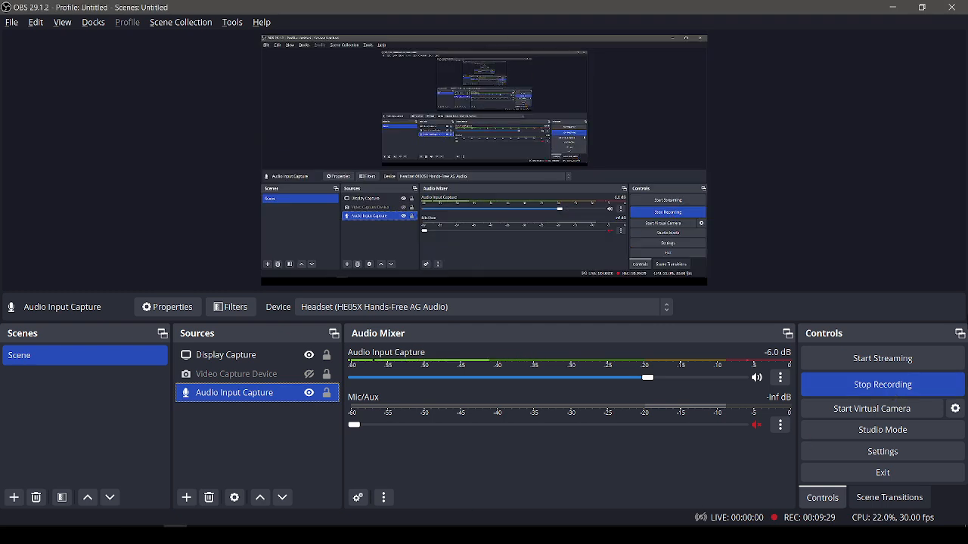